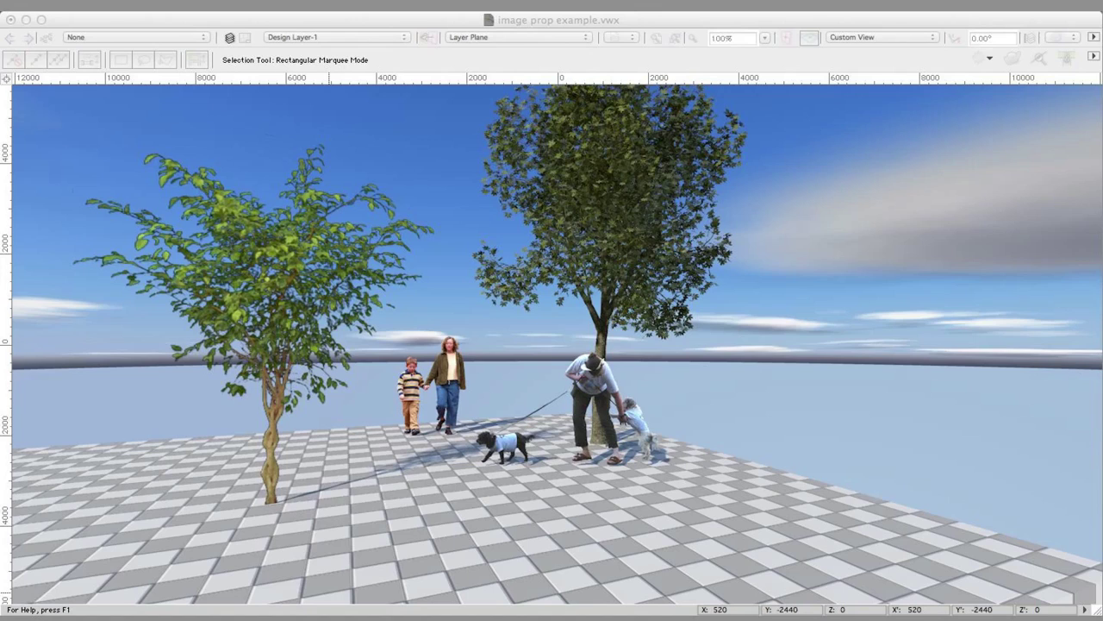
# Step: Switch the image prop test scene back to Wireframe rendering with the Cmd+Shift+W shortcut
pyautogui.press('super+shift+w')
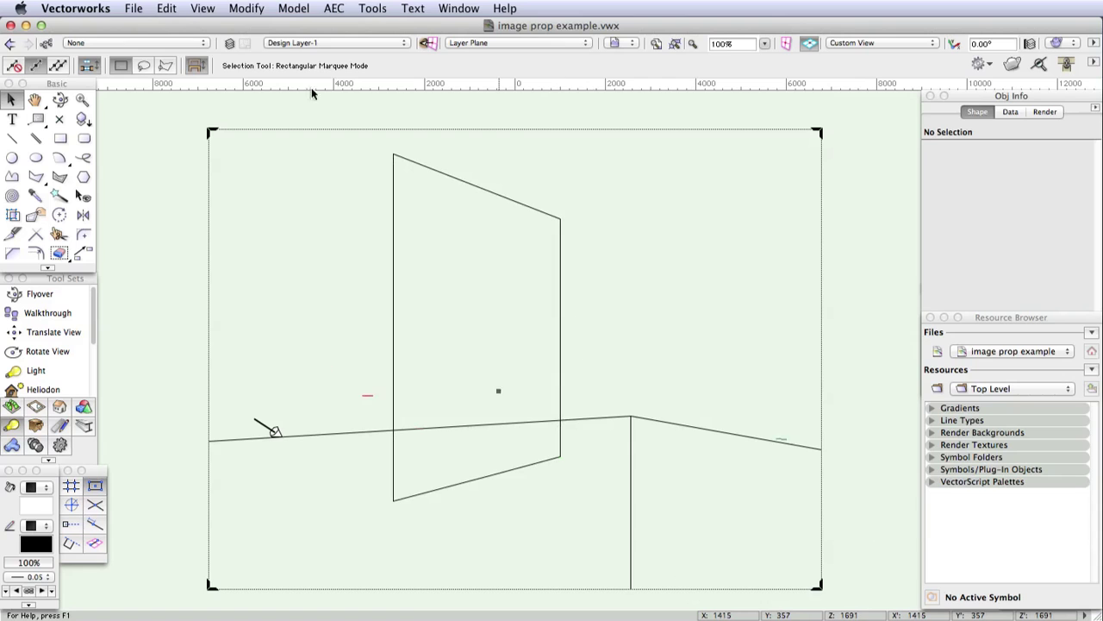
# Step: Render the test scene in OpenGL mode
pyautogui.click(201, 8)
pyautogui.moveTo(221, 102)
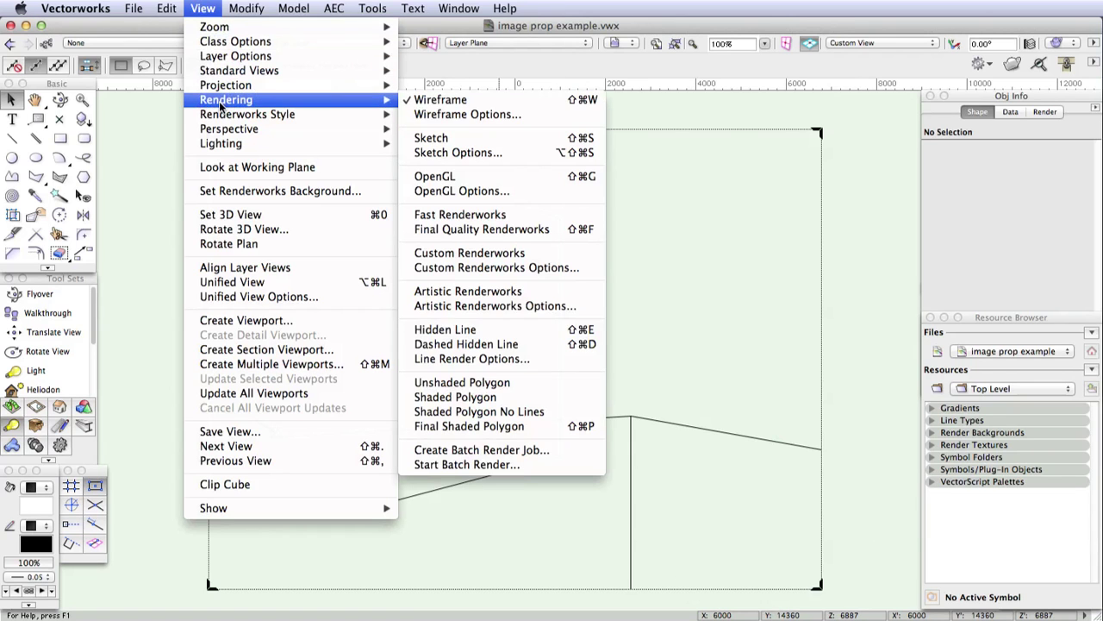
pyautogui.click(431, 176)
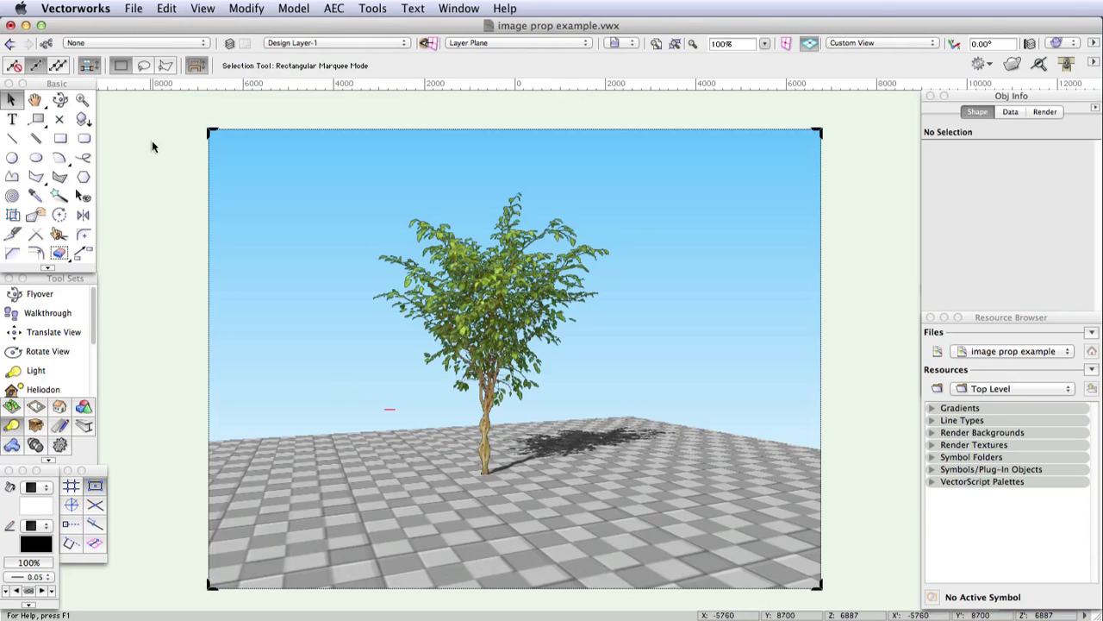
# Step: Confirm OpenGL options for very high detail with textures, anti-aliasing and shadows
pyautogui.click(204, 8)
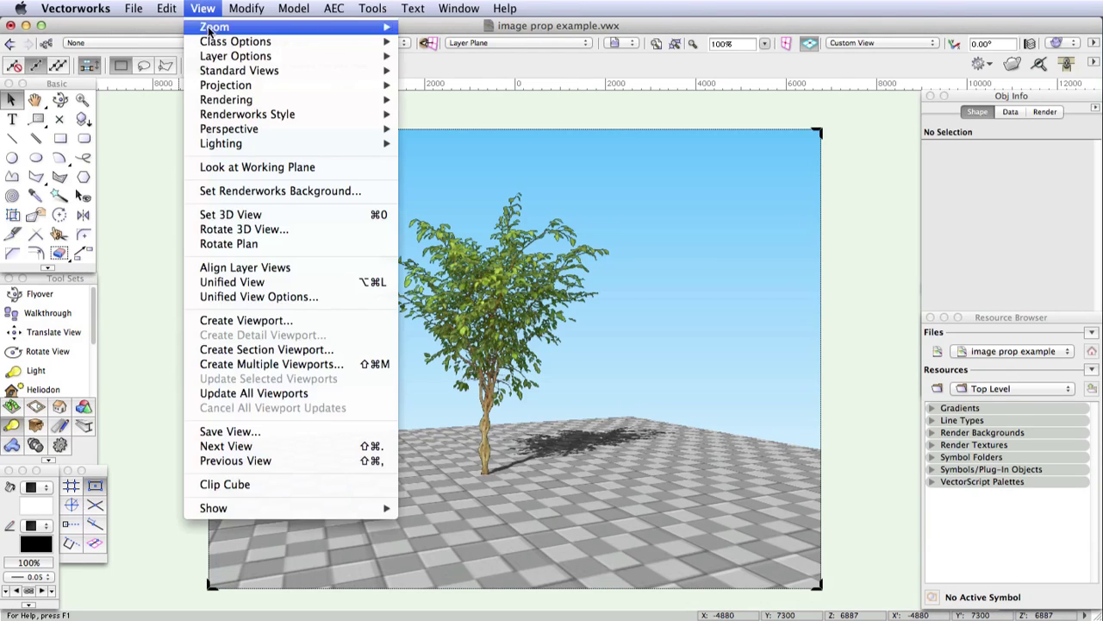
pyautogui.moveTo(229, 100)
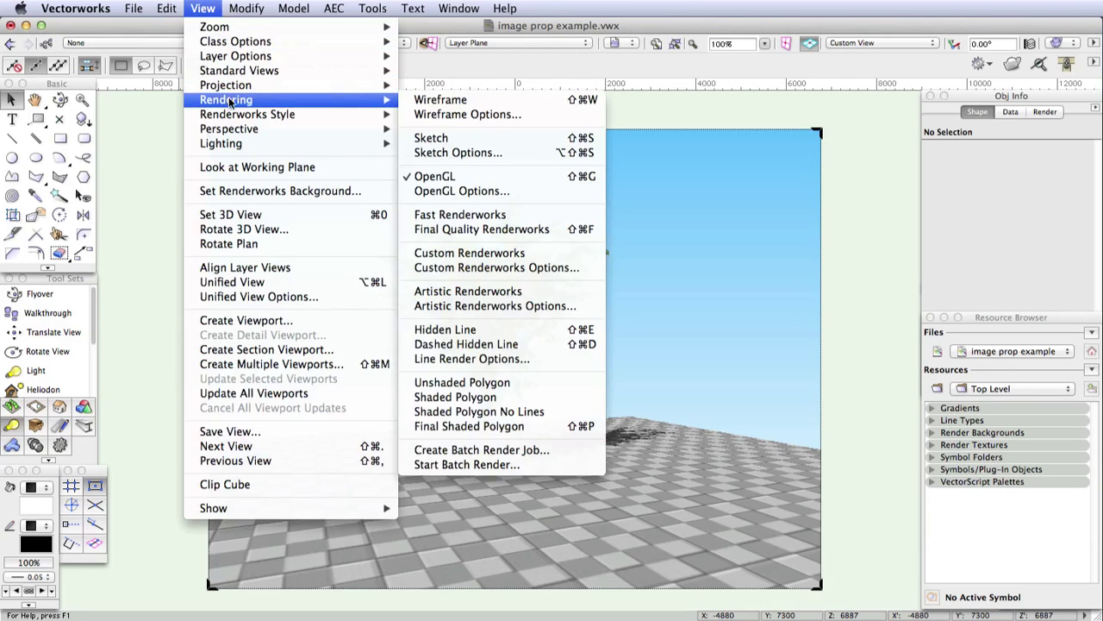
pyautogui.click(461, 193)
pyautogui.moveTo(972, 220); pyautogui.dragTo(627, 151)
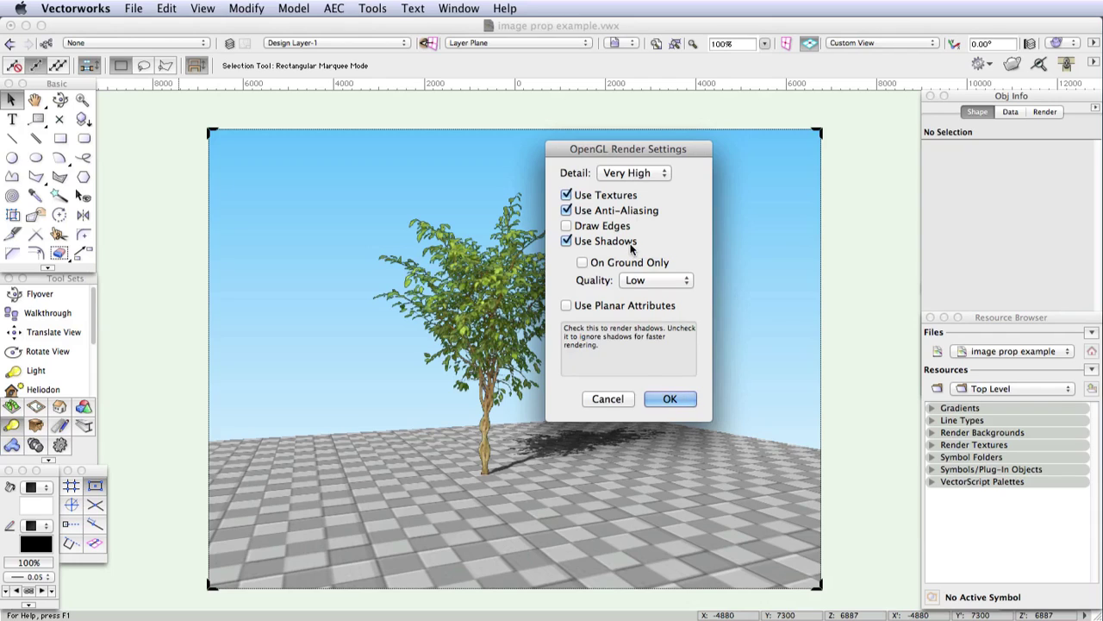
pyautogui.click(665, 396)
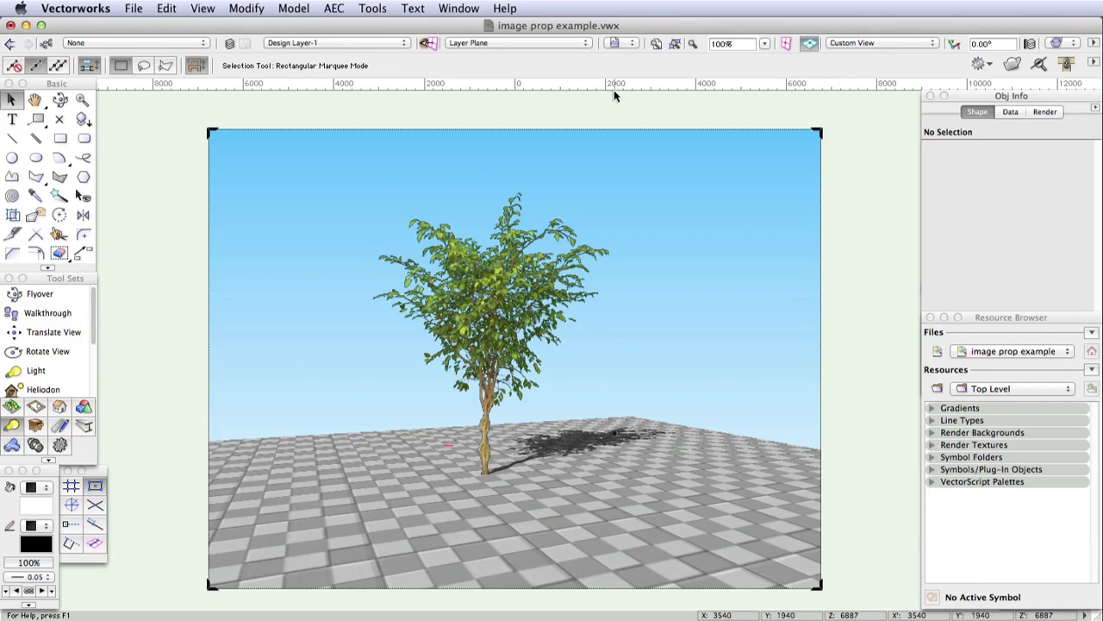
# Step: Switch the scene rendering back to Wireframe
pyautogui.click(200, 8)
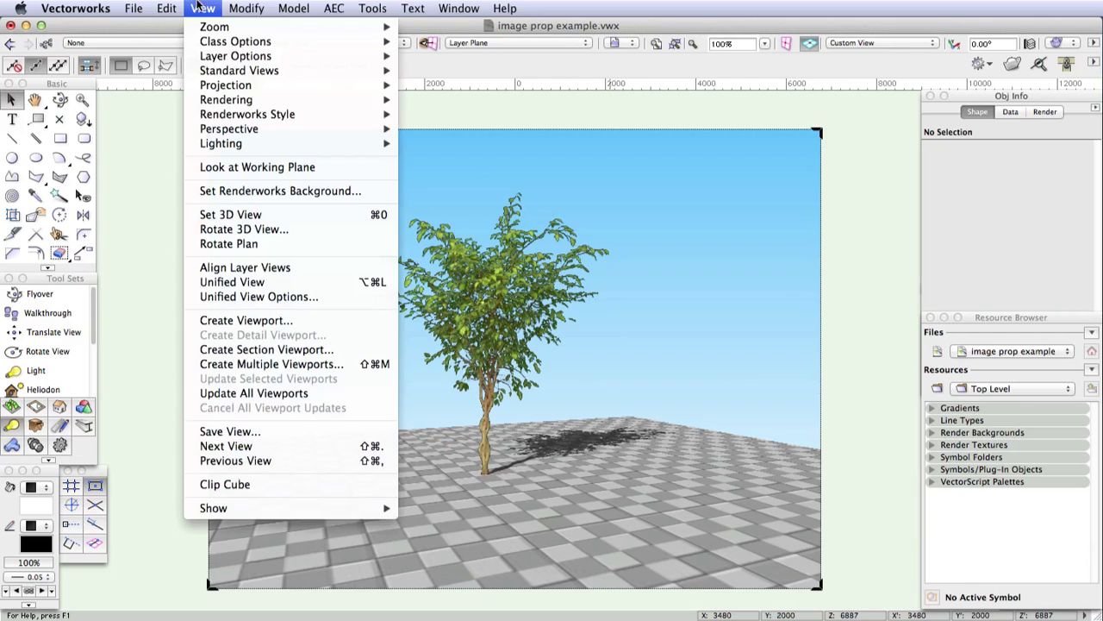
pyautogui.moveTo(214, 99)
pyautogui.click(435, 99)
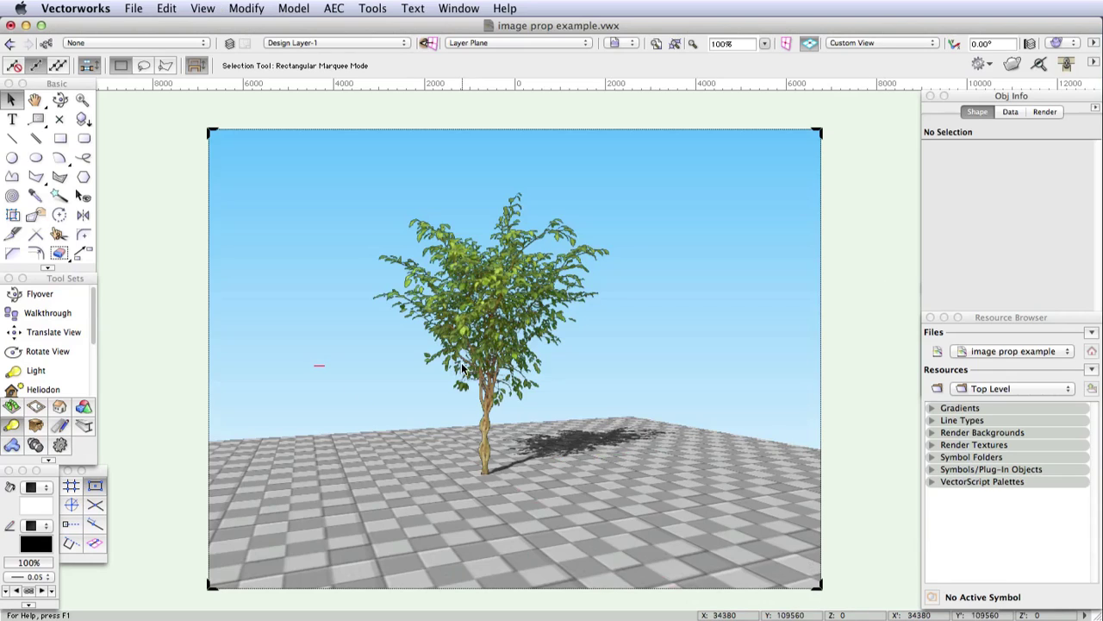
# Step: Select the tree image prop to show its 3660 height, 3067 width and 25.85° rotation
pyautogui.click(479, 404)
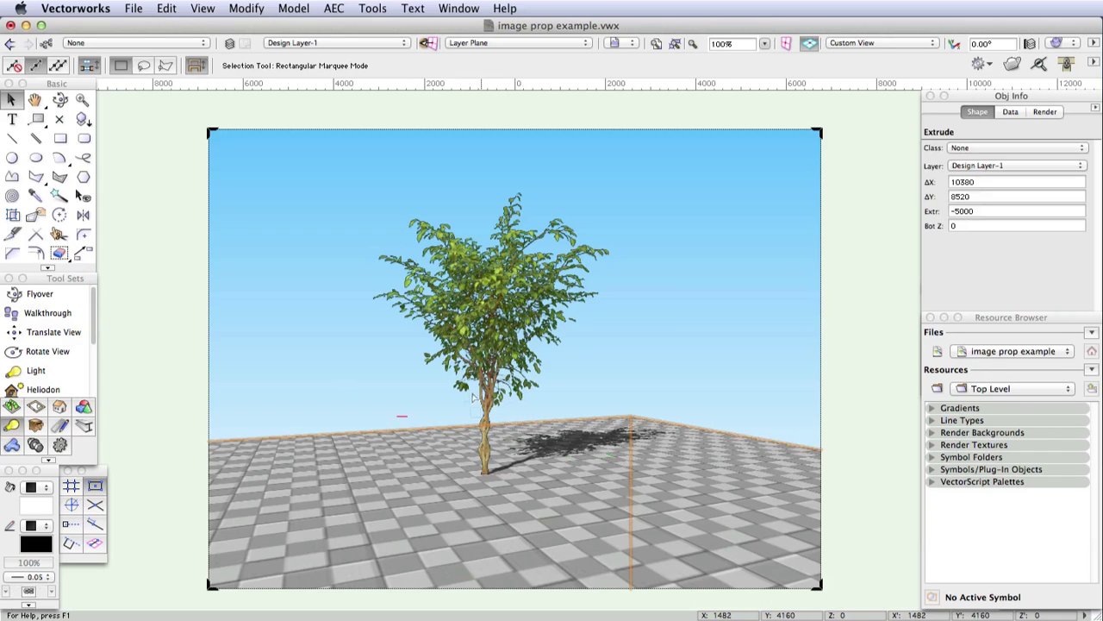
pyautogui.click(487, 379)
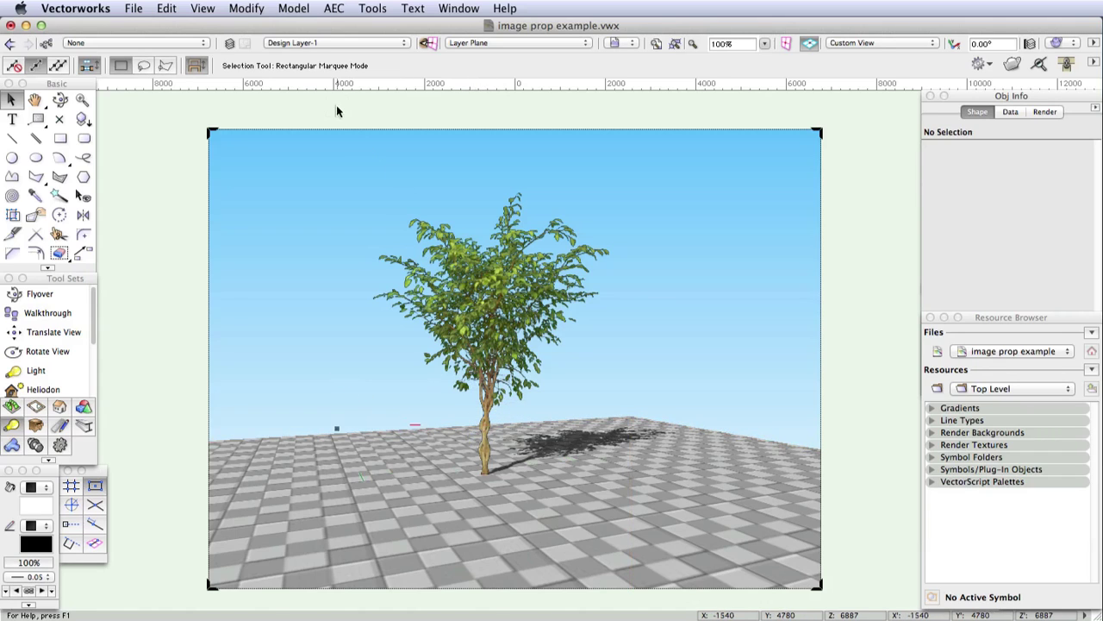
pyautogui.moveTo(337, 109); pyautogui.dragTo(611, 479)
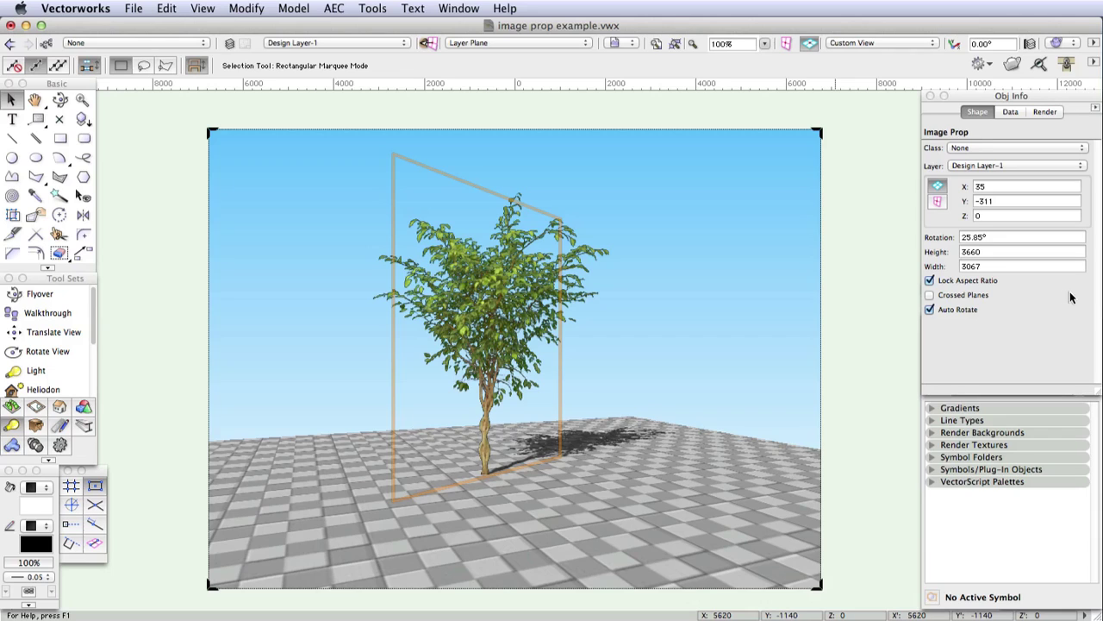
pyautogui.click(976, 314)
pyautogui.click(976, 313)
pyautogui.click(893, 279)
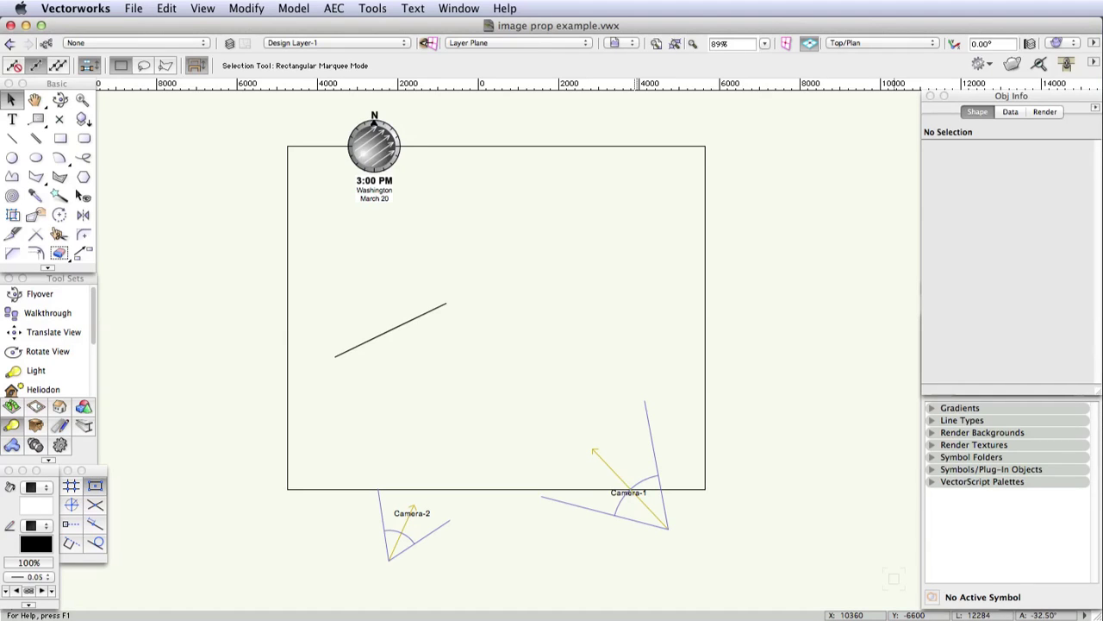
# Step: Start a new image prop via Model > Create Image Prop and bring up the Choose Prop Image dialog
pyautogui.click(255, 9)
pyautogui.moveTo(293, 9)
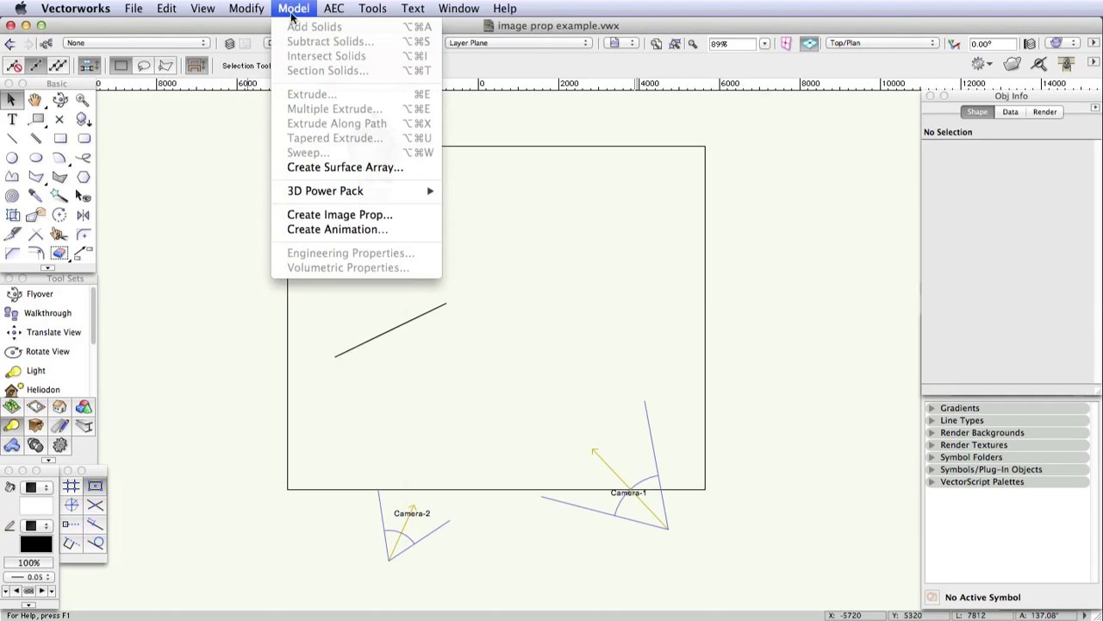
pyautogui.click(316, 216)
pyautogui.moveTo(946, 247); pyautogui.dragTo(685, 209)
pyautogui.moveTo(698, 232)
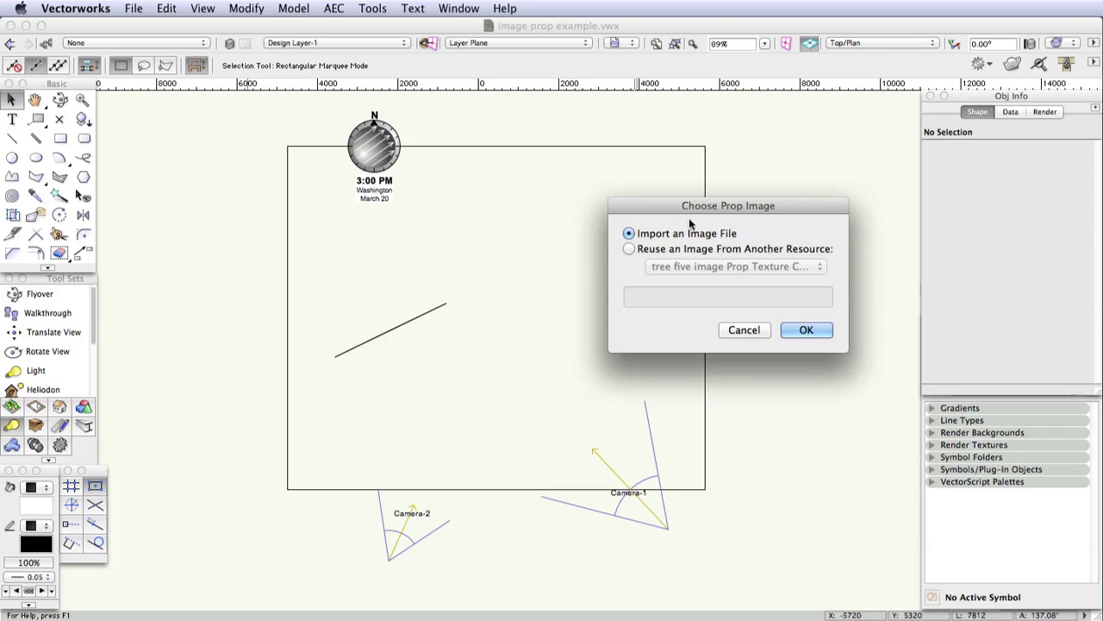
# Step: Choose Import an Image File and select tree five image.png in the task 4-add entourage folder
pyautogui.click(629, 234)
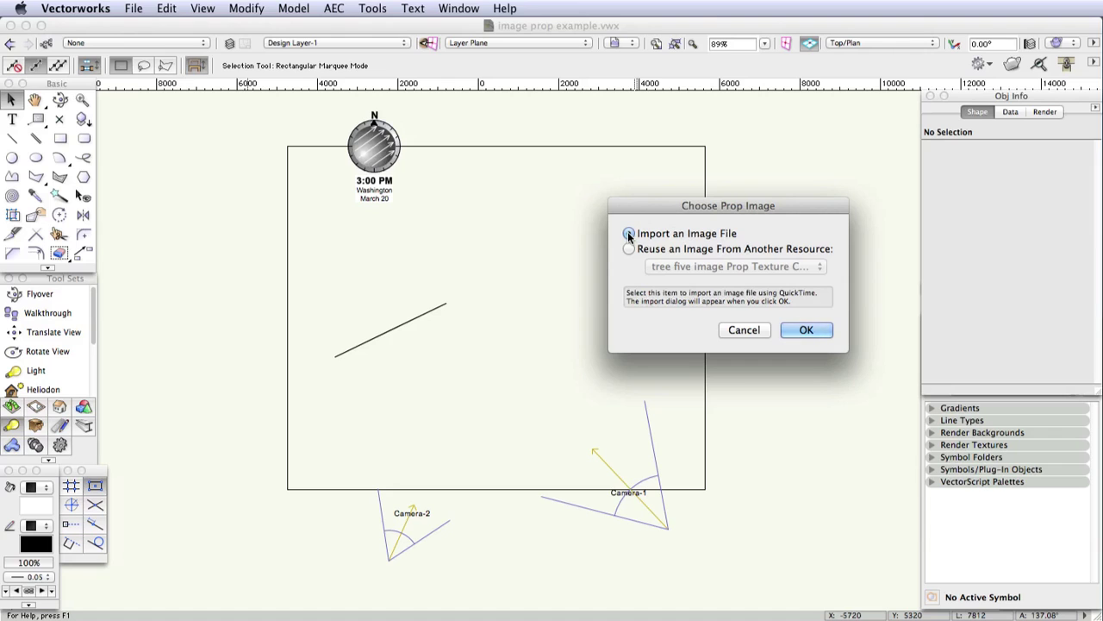
pyautogui.click(807, 330)
pyautogui.moveTo(909, 206); pyautogui.dragTo(639, 160)
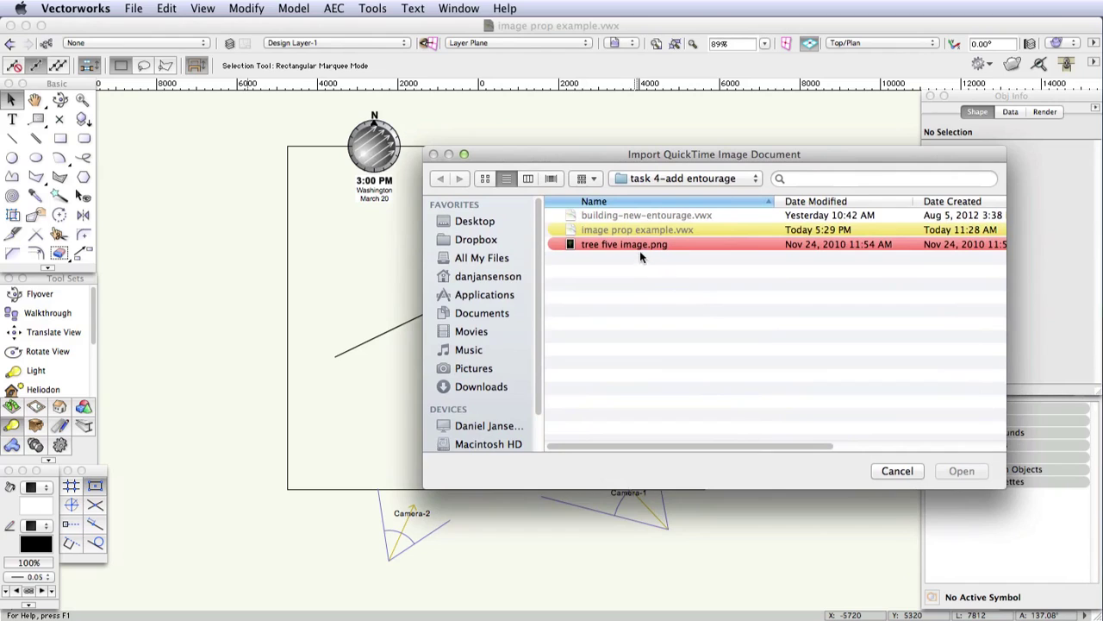
pyautogui.click(681, 178)
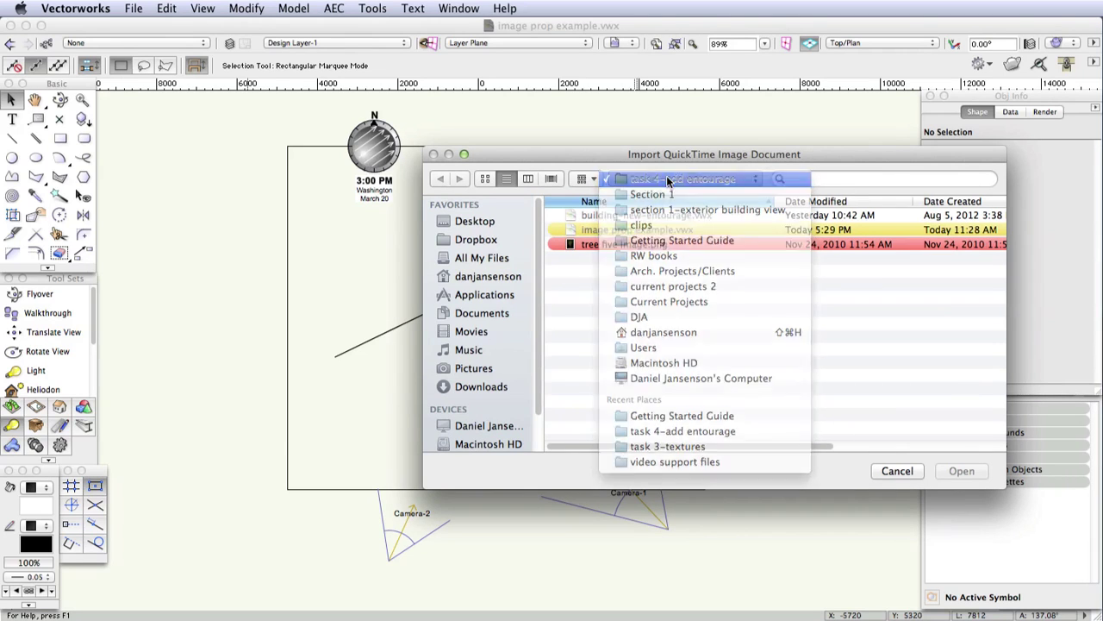
pyautogui.press('Escape')
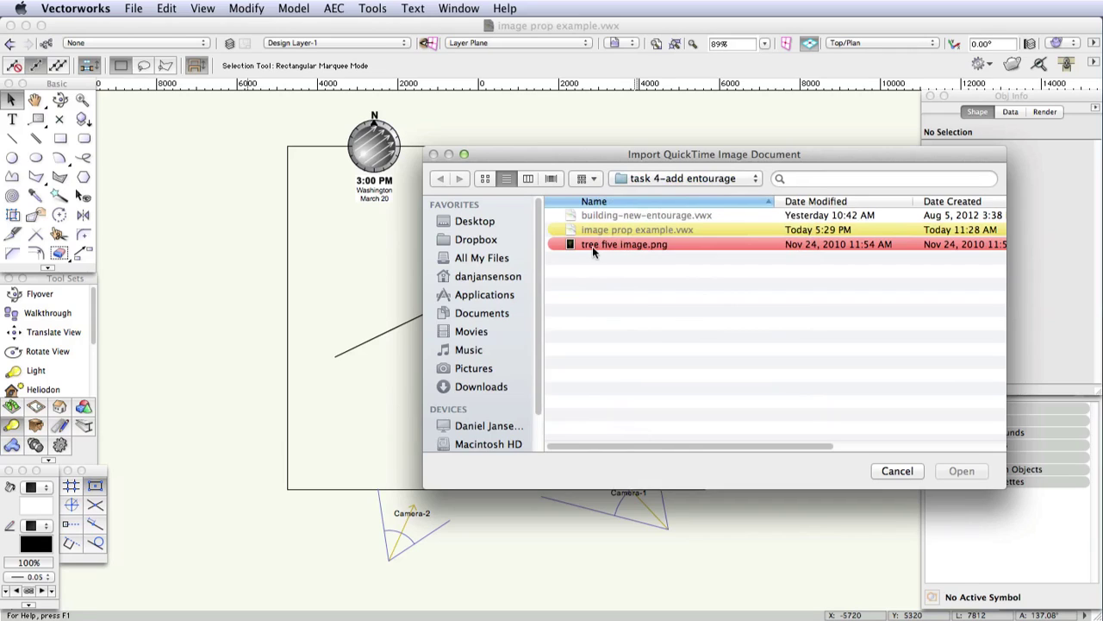
pyautogui.click(698, 244)
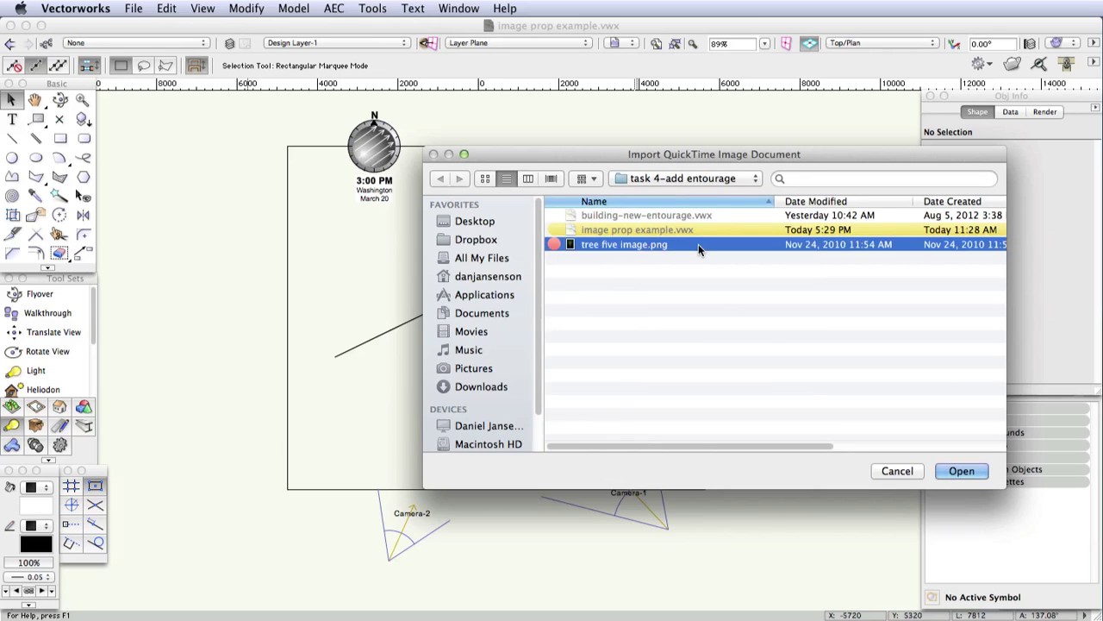
# Step: Open the tree image, name the prop 'tree 5' and keep height 3660
pyautogui.click(960, 470)
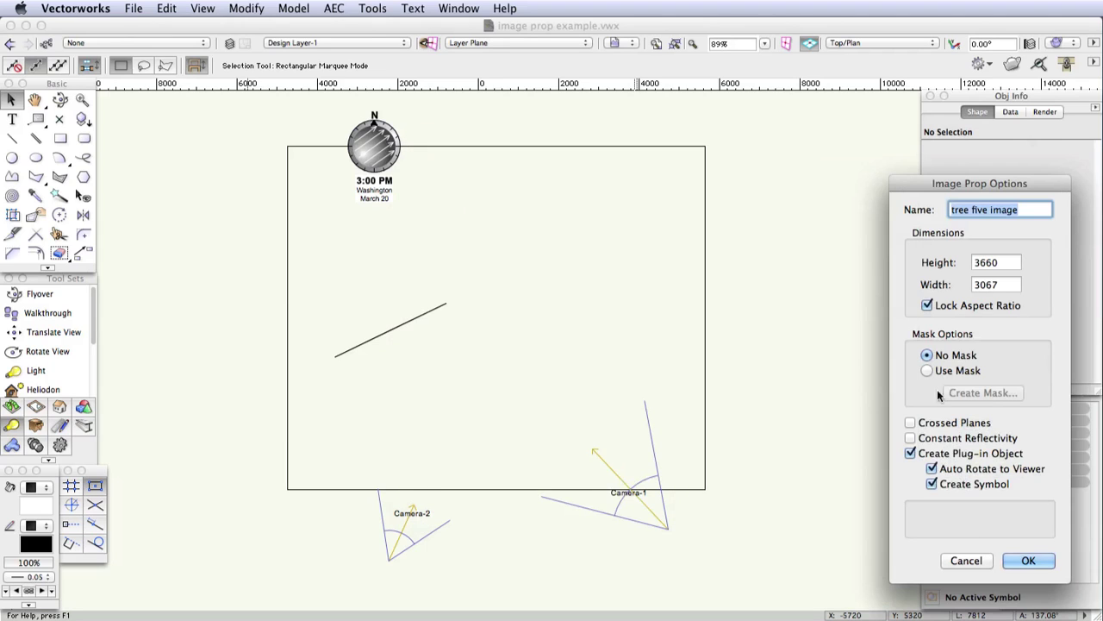
pyautogui.moveTo(949, 179); pyautogui.dragTo(682, 131)
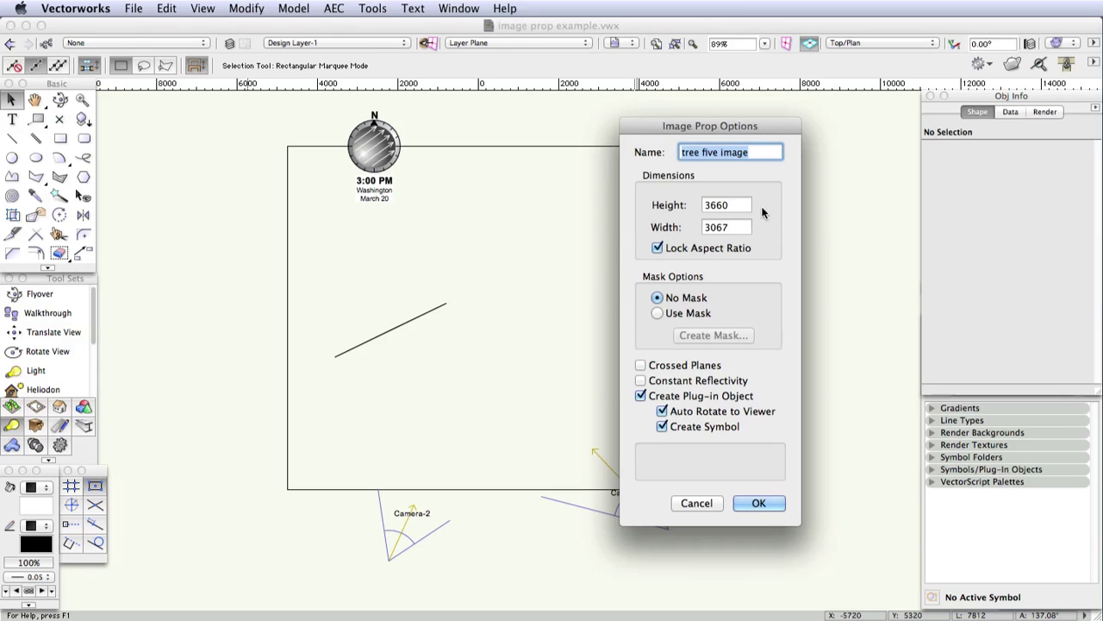
pyautogui.moveTo(757, 152); pyautogui.dragTo(660, 152)
pyautogui.write('tree 5')
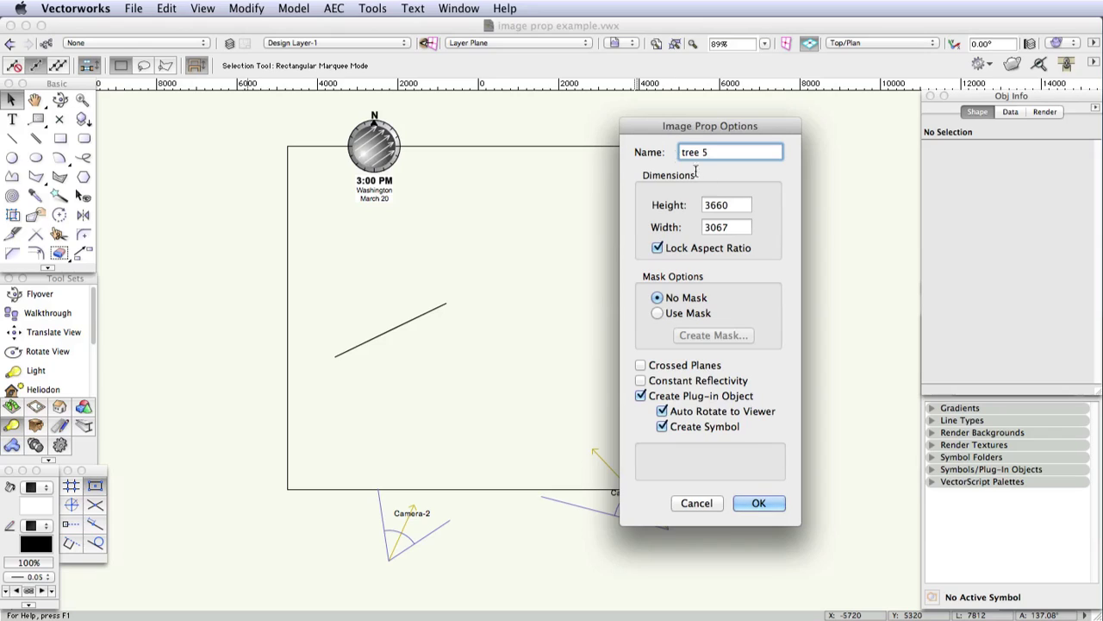
pyautogui.moveTo(736, 205)
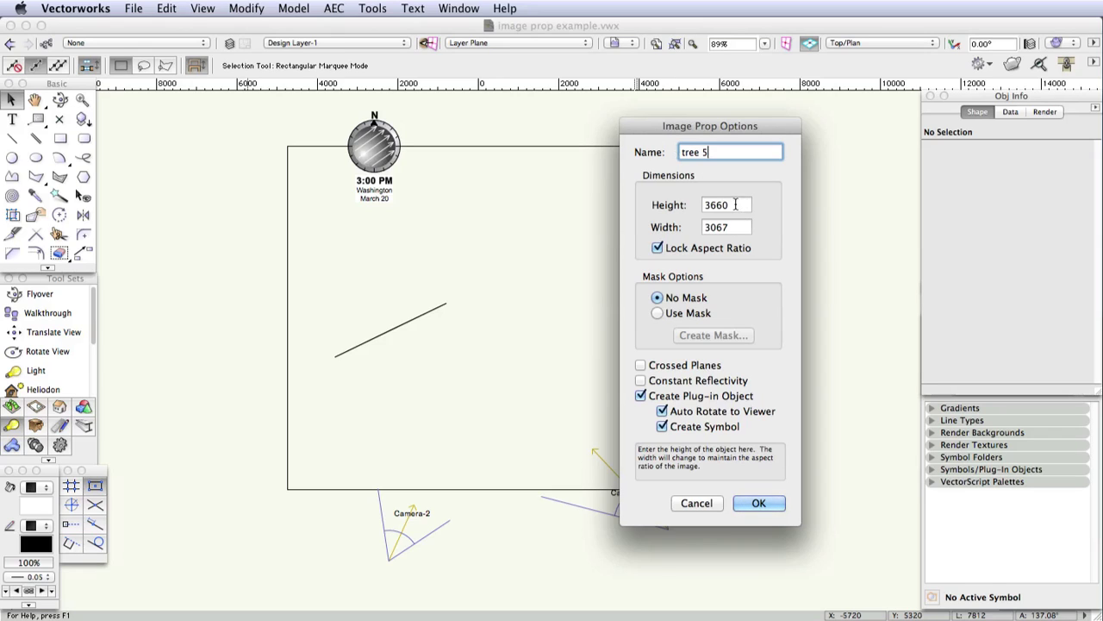
pyautogui.press('Tab')
pyautogui.write('3660')
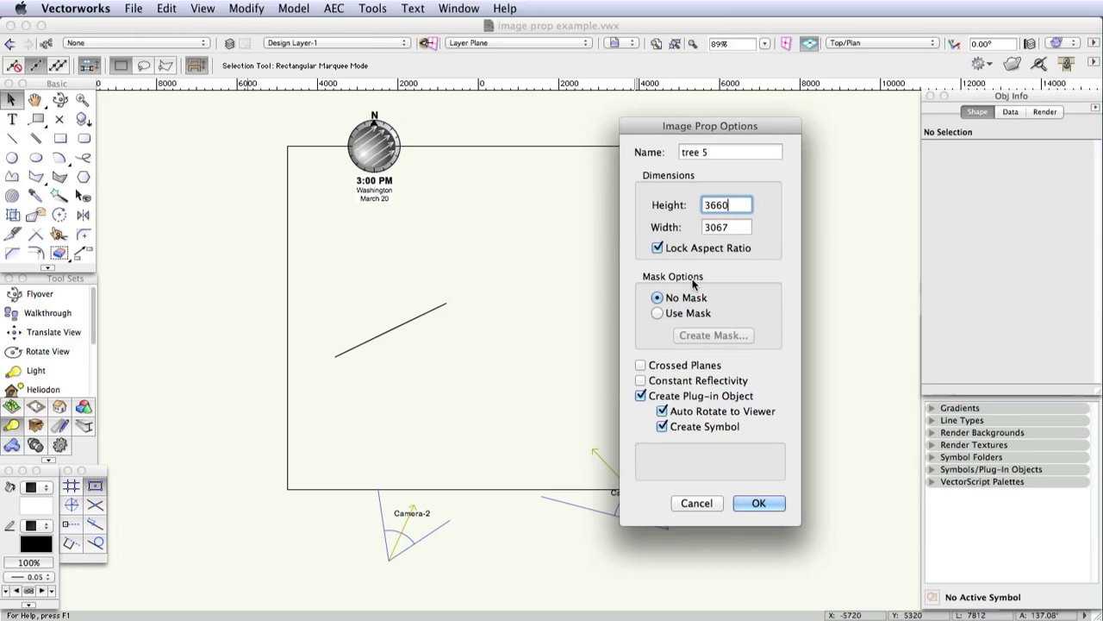
# Step: Turn on Use Mask and create a mask reusing this prop's colour image
pyautogui.click(659, 314)
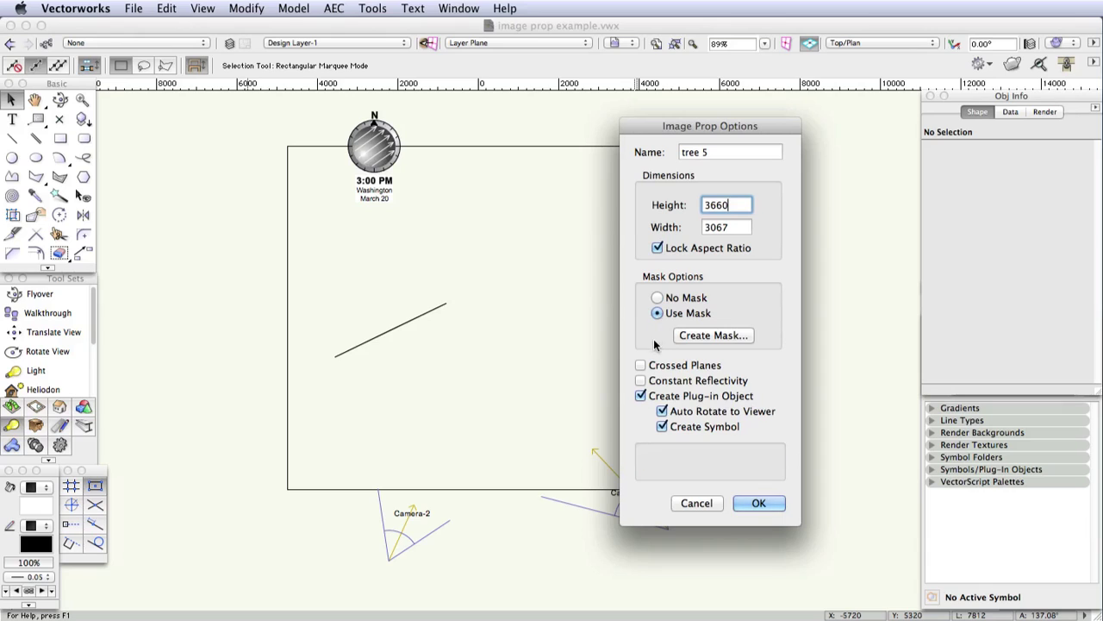
pyautogui.click(743, 337)
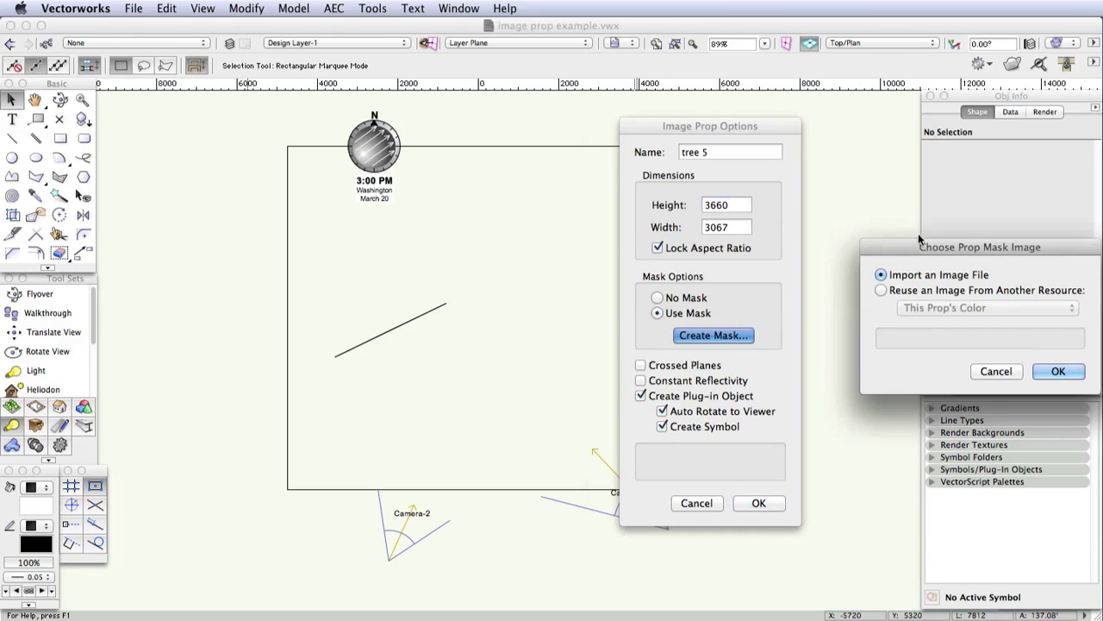
pyautogui.moveTo(878, 246); pyautogui.dragTo(438, 226)
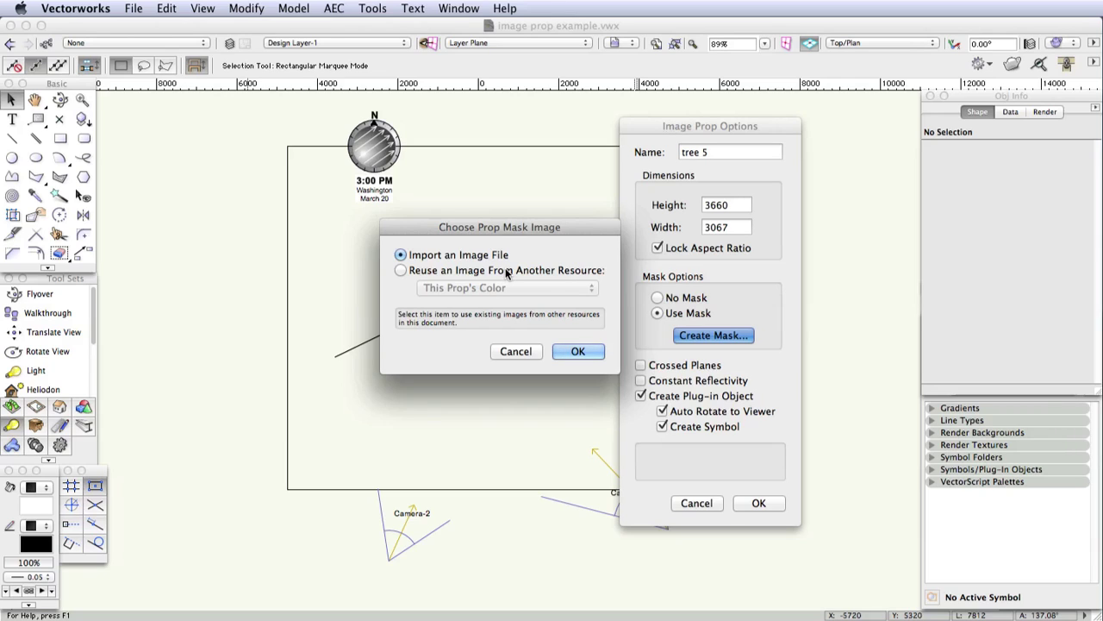
pyautogui.click(402, 271)
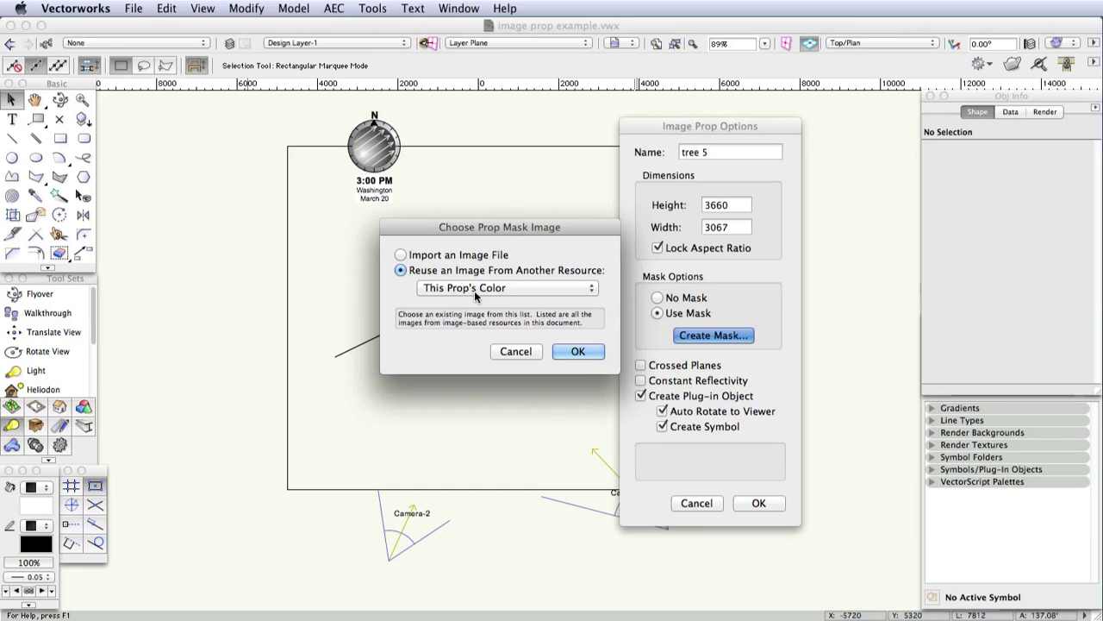
pyautogui.click(517, 289)
pyautogui.click(518, 289)
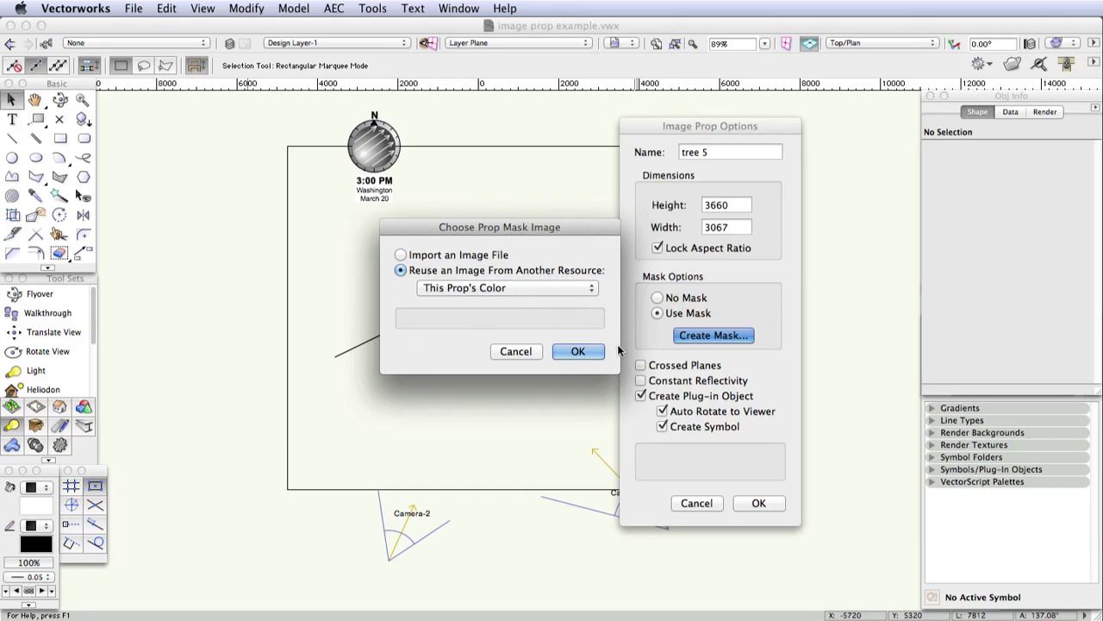
pyautogui.click(583, 349)
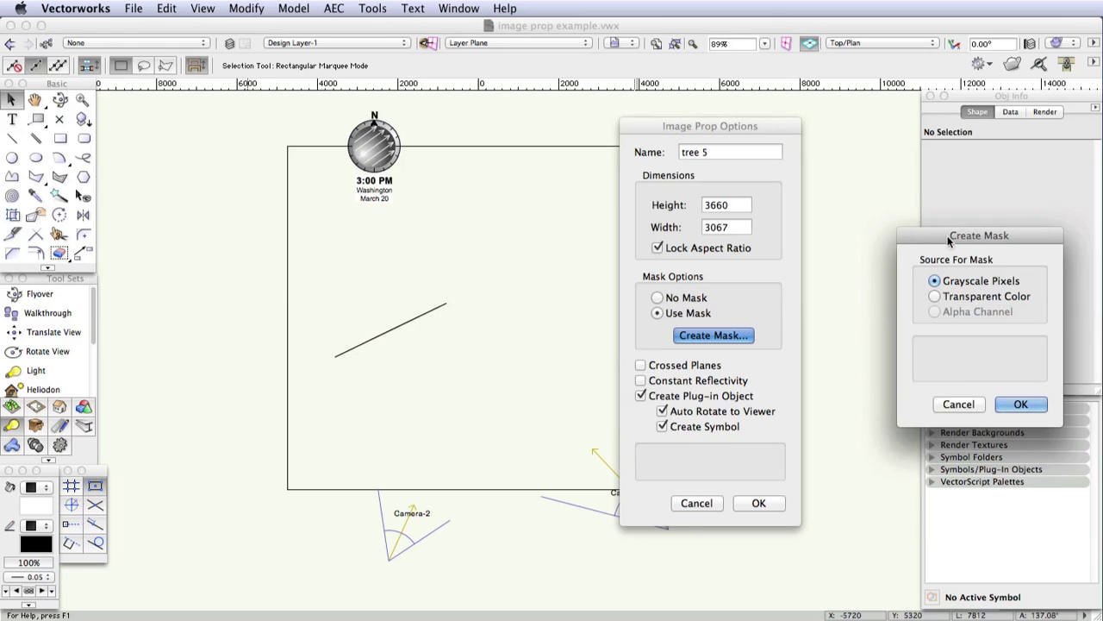
# Step: Base the mask on a Transparent Color source
pyautogui.moveTo(942, 242); pyautogui.dragTo(479, 242)
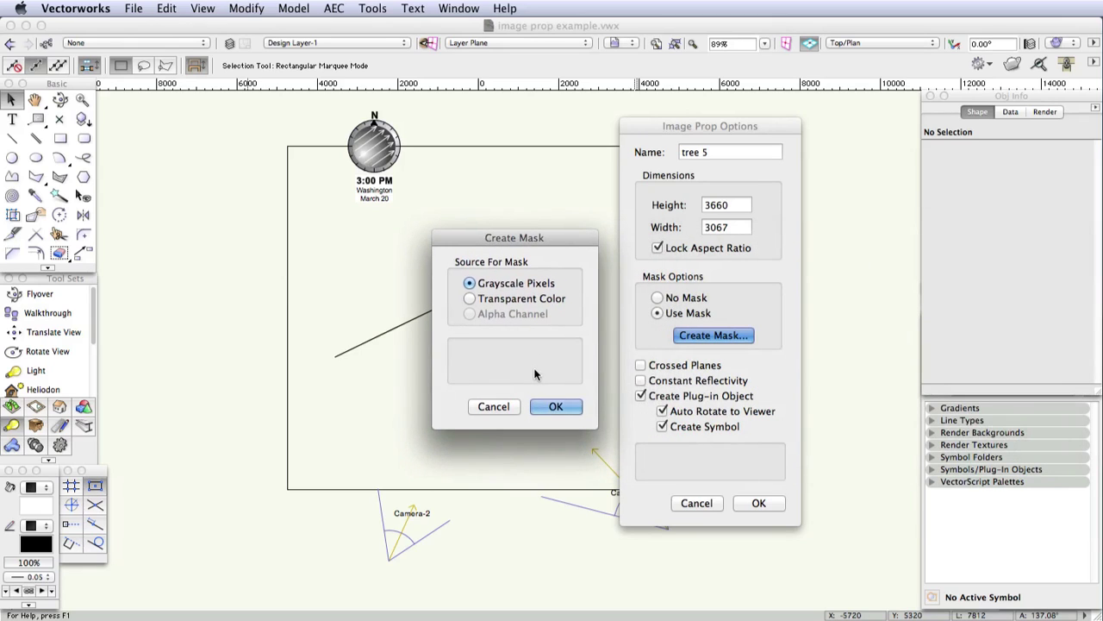
pyautogui.click(473, 298)
pyautogui.click(559, 406)
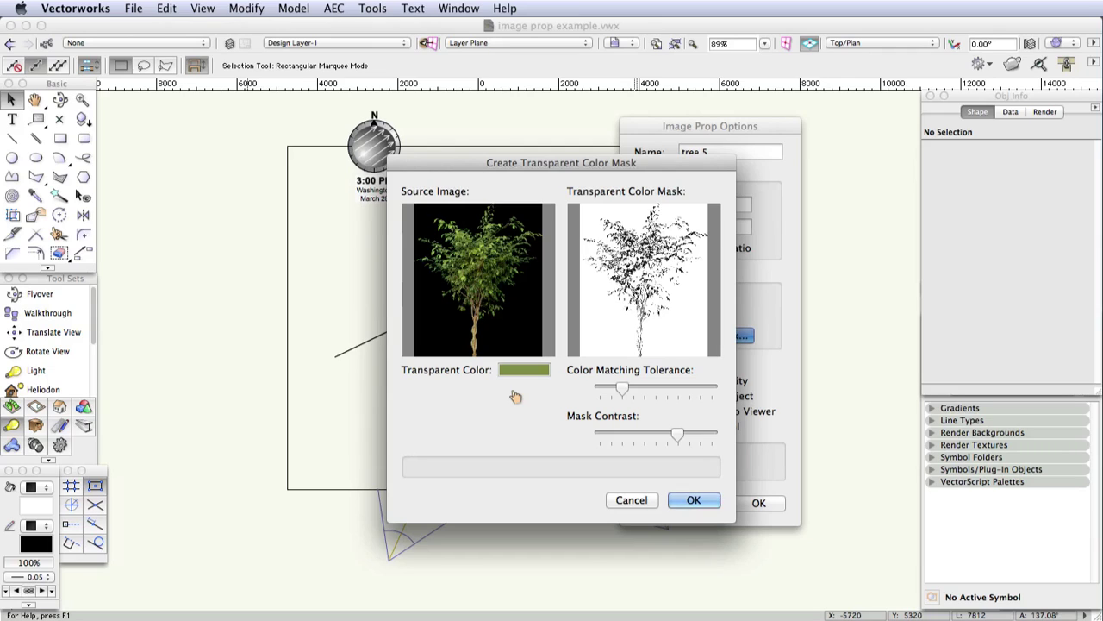
# Step: Pick black as the mask's transparent colour and accept the mask
pyautogui.click(514, 333)
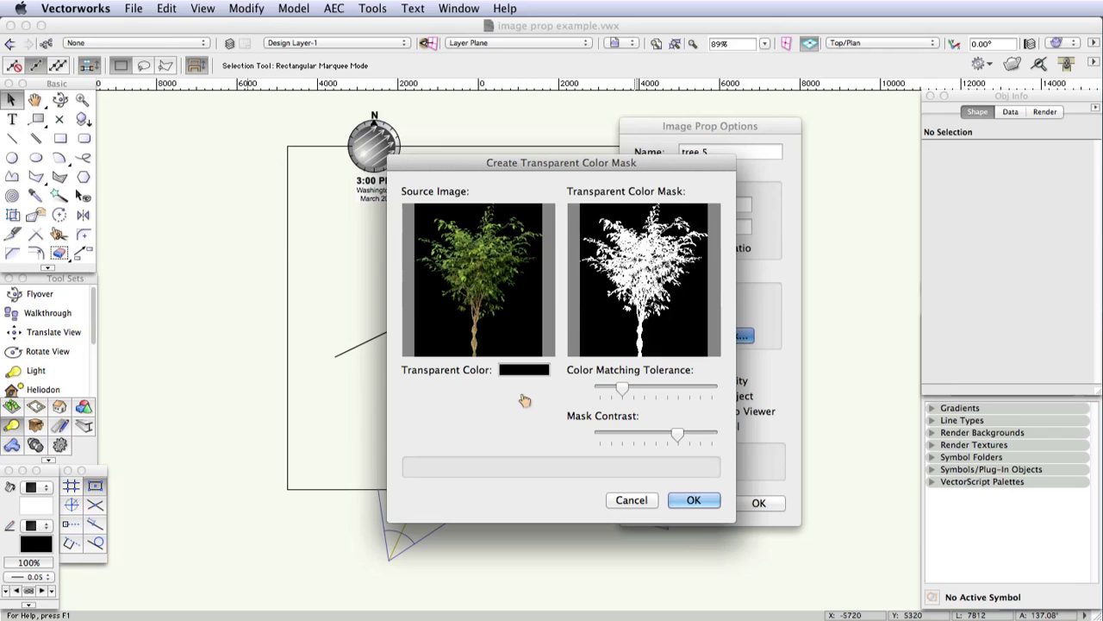
pyautogui.click(696, 500)
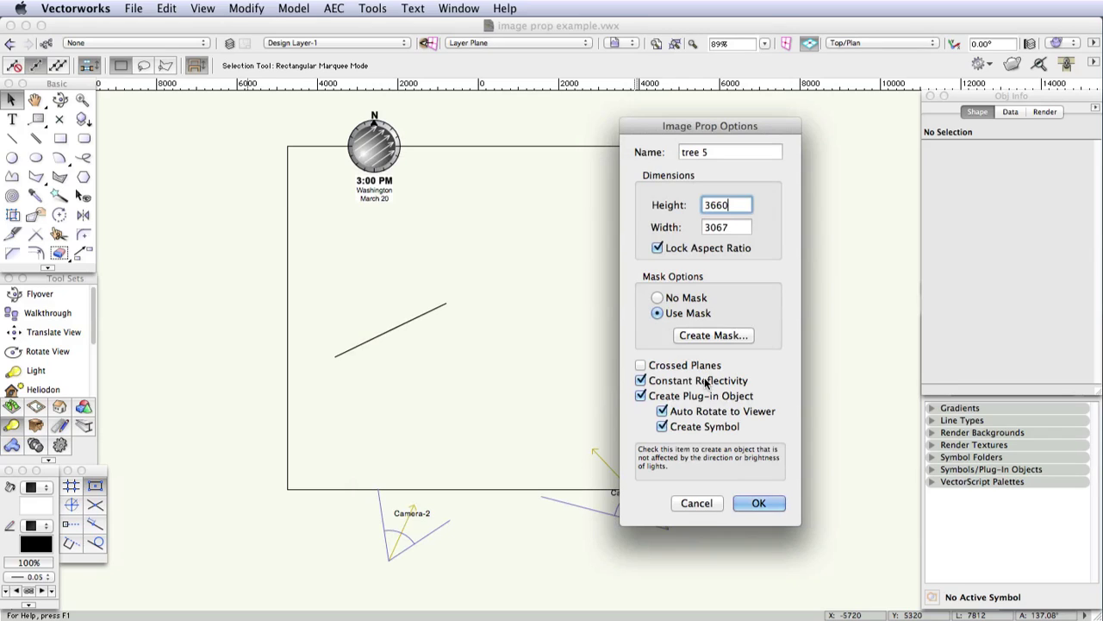
# Step: Uncheck Constant Reflectivity and create the tree 5 image prop
pyautogui.click(640, 381)
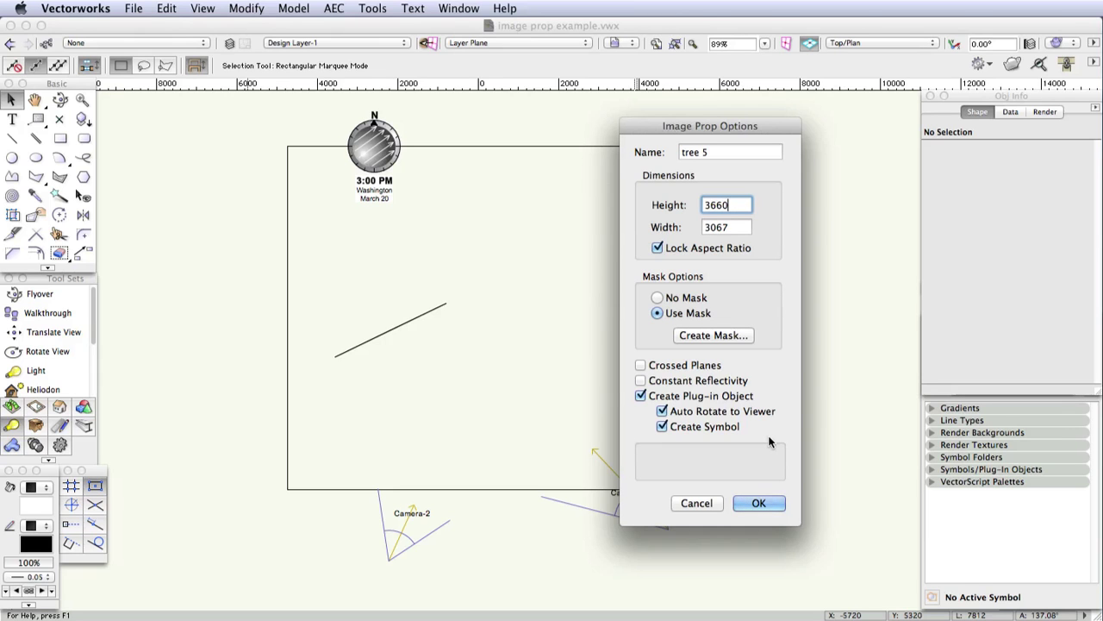
pyautogui.moveTo(693, 432)
pyautogui.moveTo(716, 401)
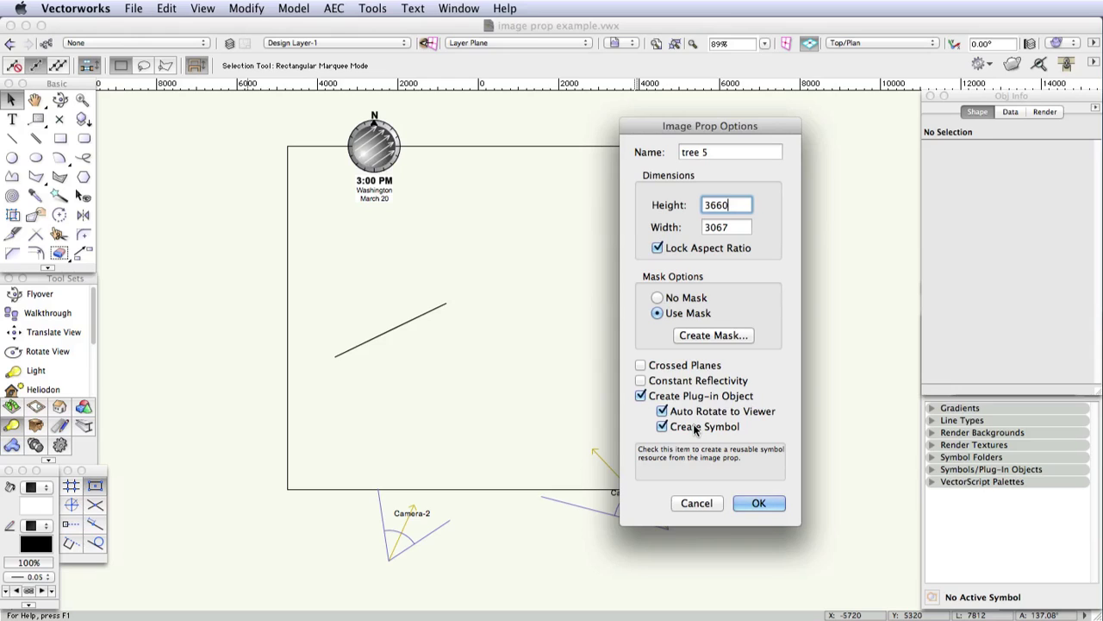
pyautogui.click(772, 500)
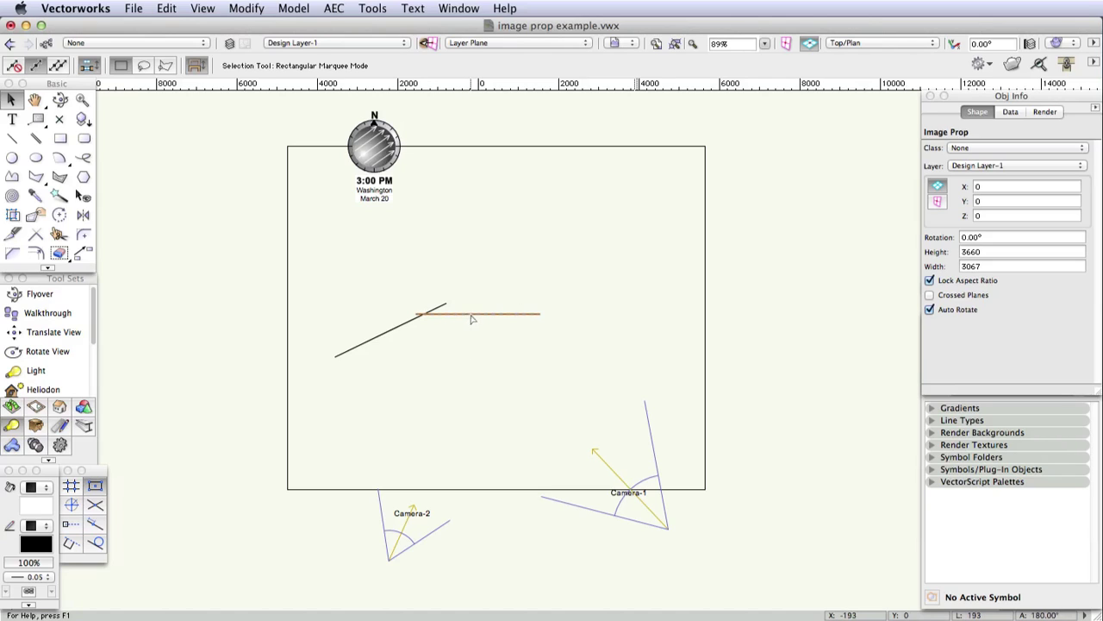
# Step: Place the tree prop at X 643, Y -100 and restore saved view 1
pyautogui.moveTo(500, 336); pyautogui.dragTo(498, 350)
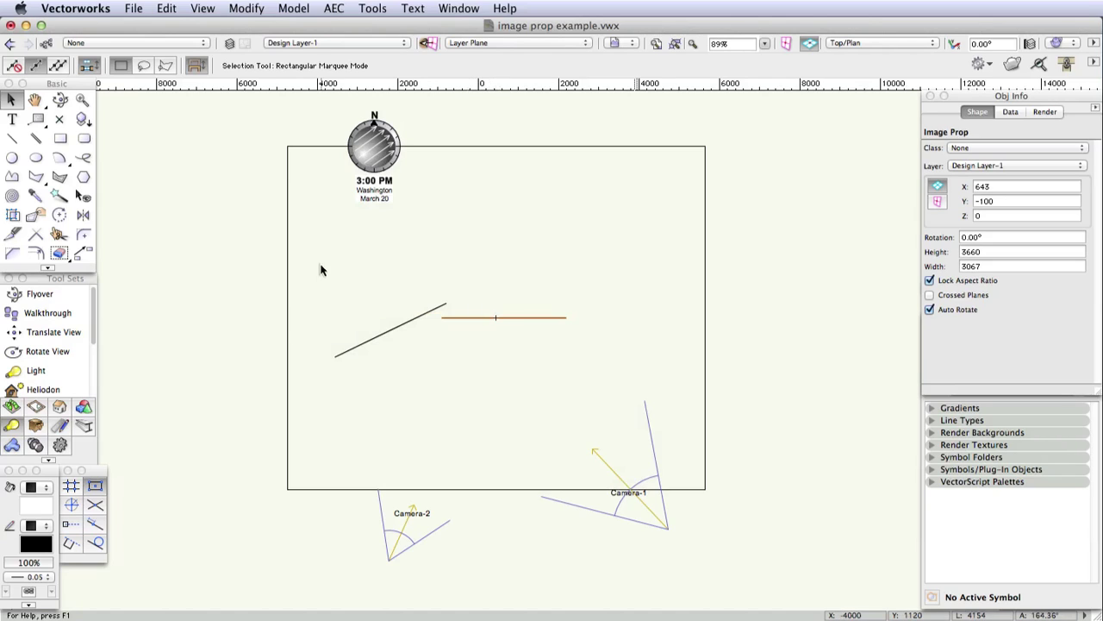
pyautogui.press('3')
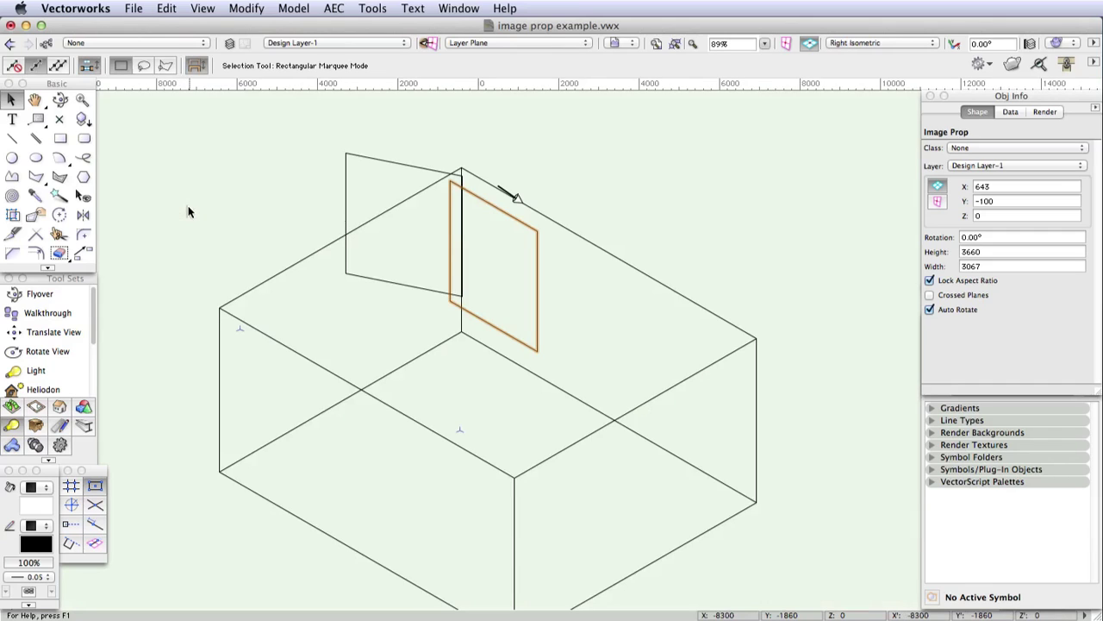
pyautogui.click(626, 43)
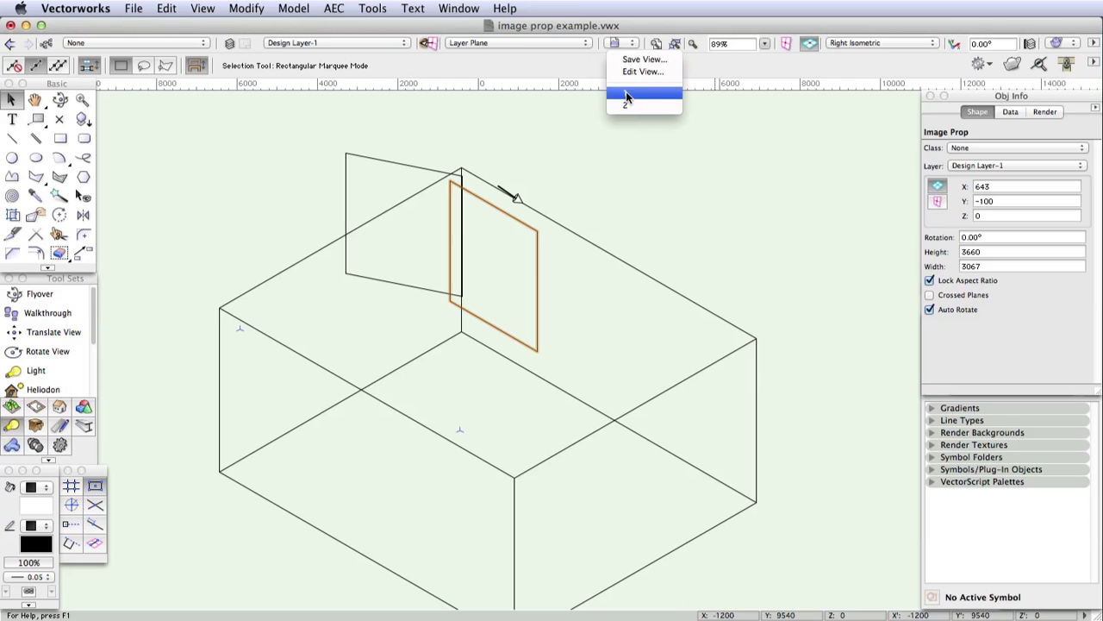
pyautogui.click(625, 92)
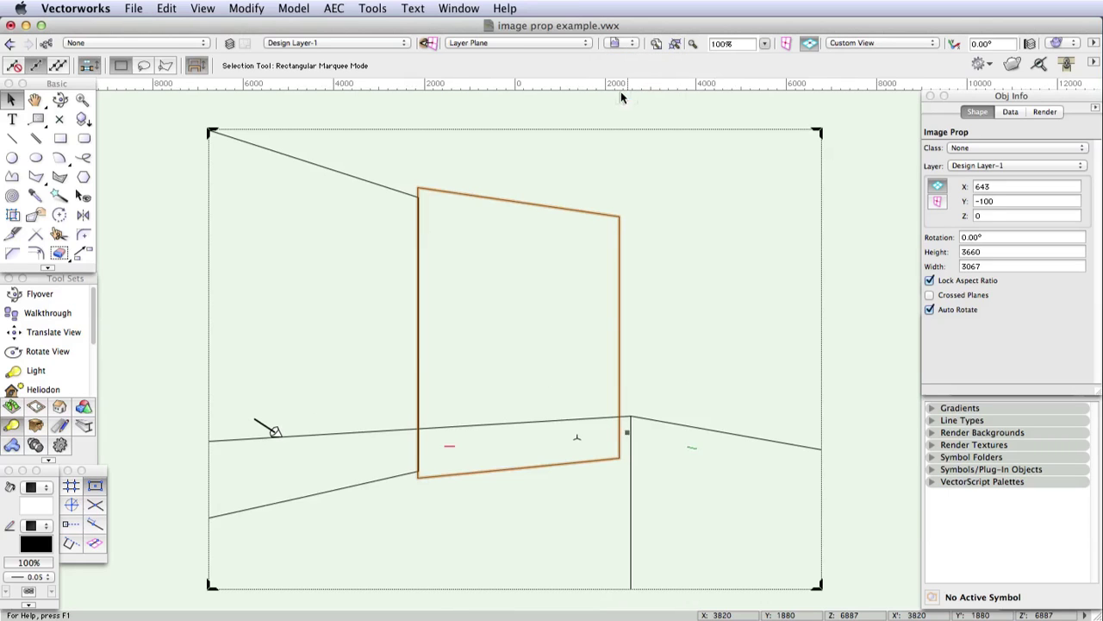
# Step: Render the scene with the Realistic Exterior Fast Renderworks style
pyautogui.click(204, 8)
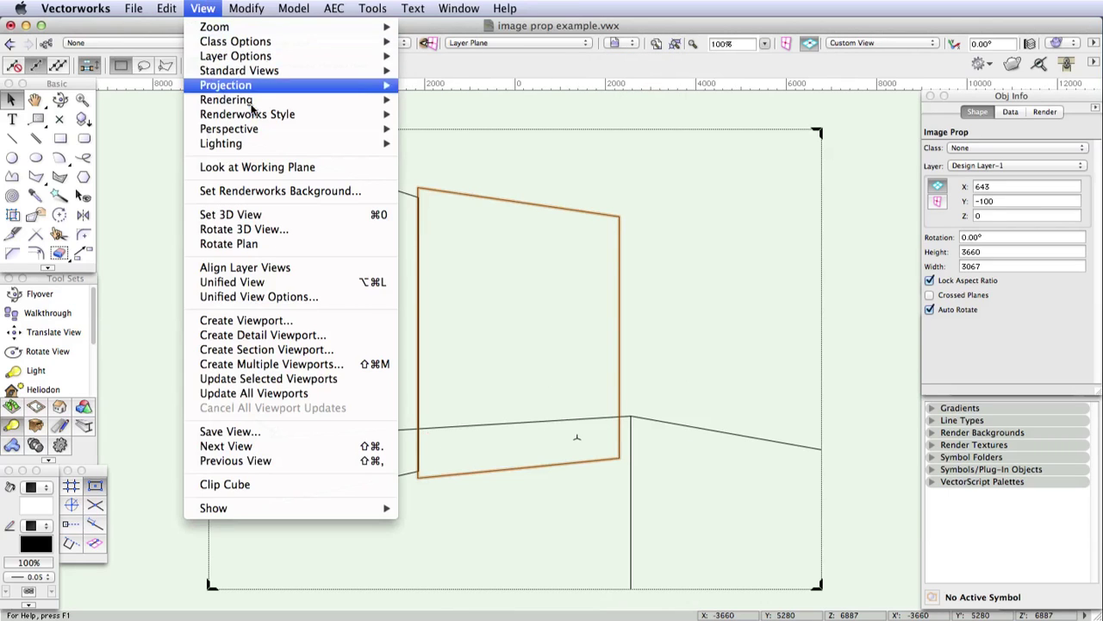
pyautogui.moveTo(276, 118)
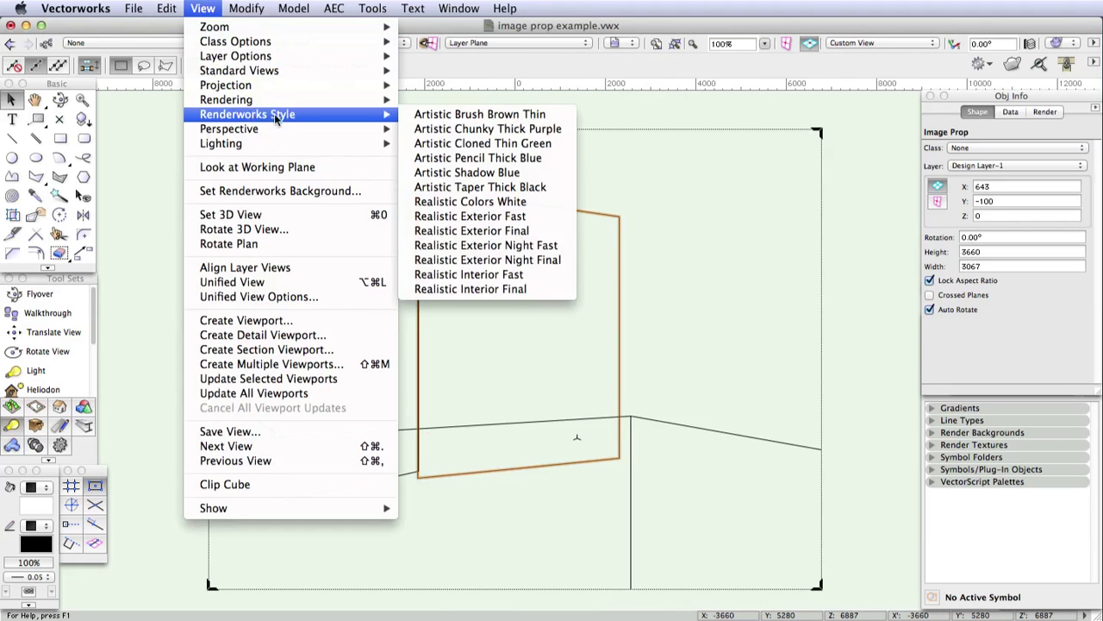
pyautogui.click(470, 217)
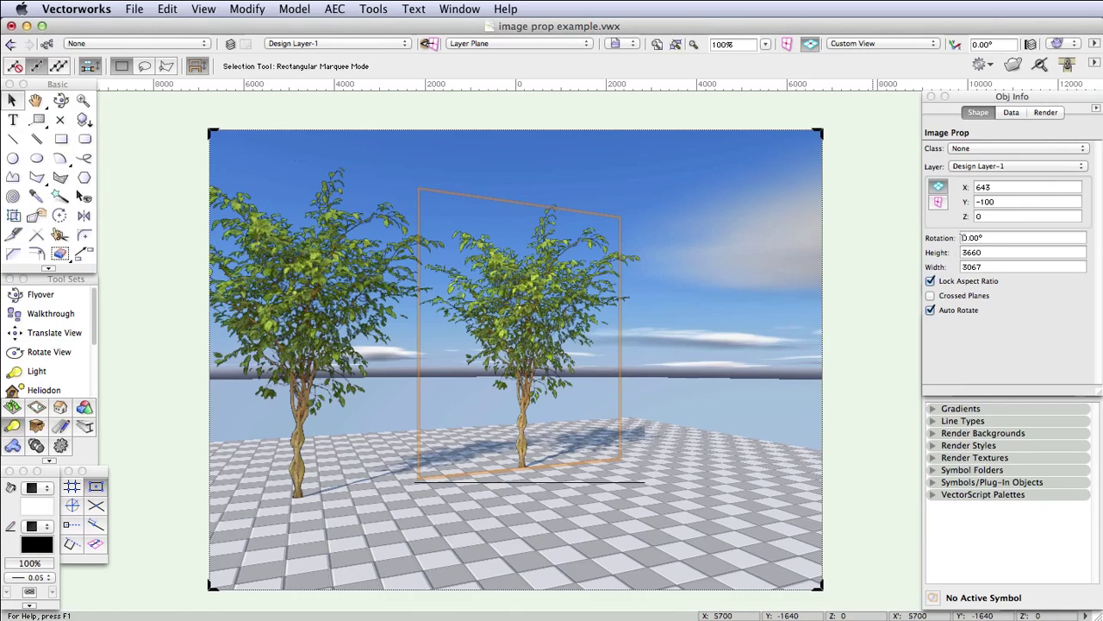
# Step: Resize the tree prop to 2800 high (2346 wide, aspect locked) and reselect it
pyautogui.doubleClick(993, 249)
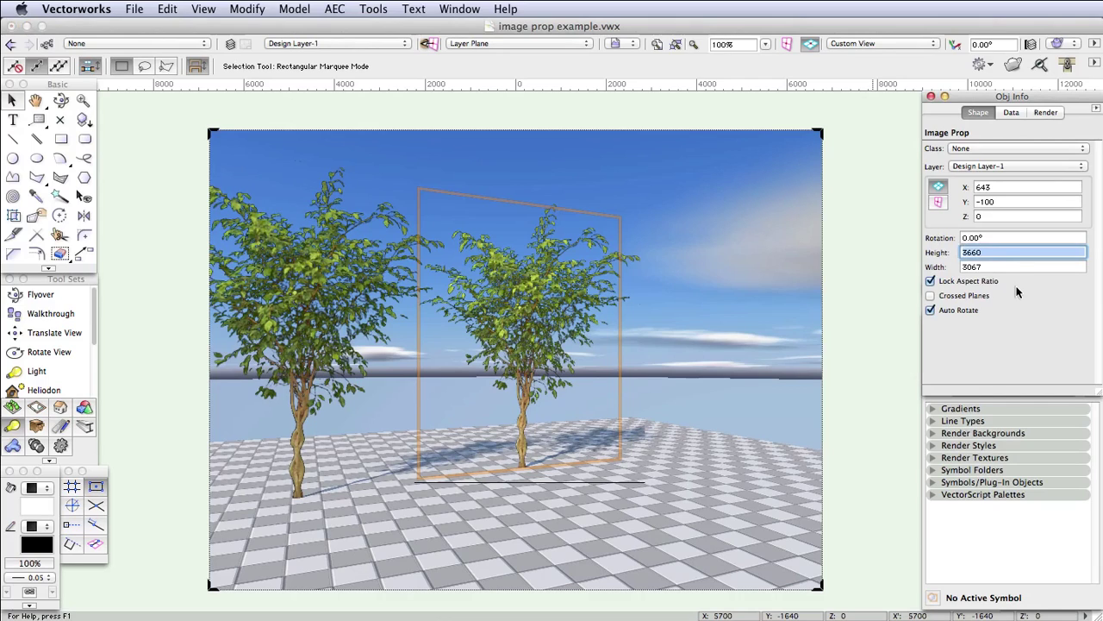
pyautogui.write('2800')
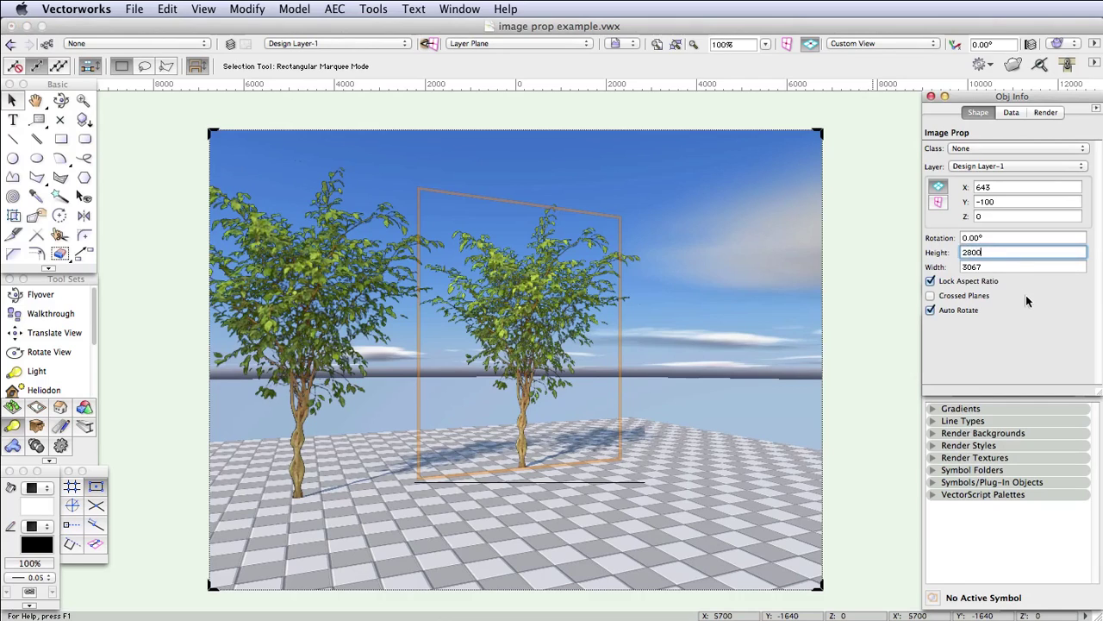
pyautogui.press('Tab')
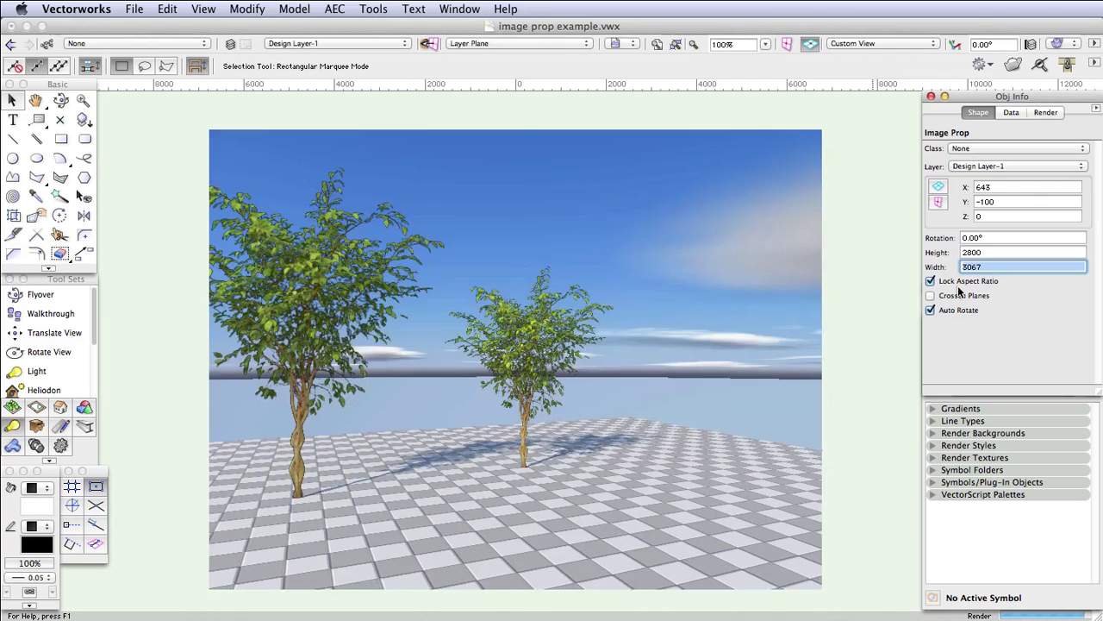
pyautogui.click(607, 117)
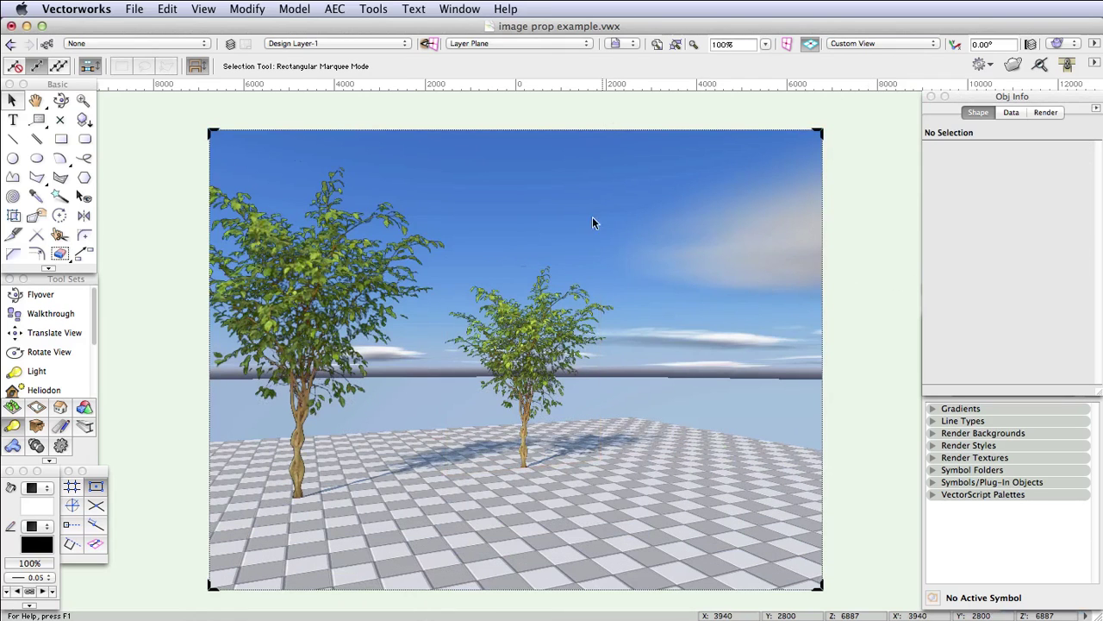
pyautogui.moveTo(582, 258); pyautogui.dragTo(438, 501)
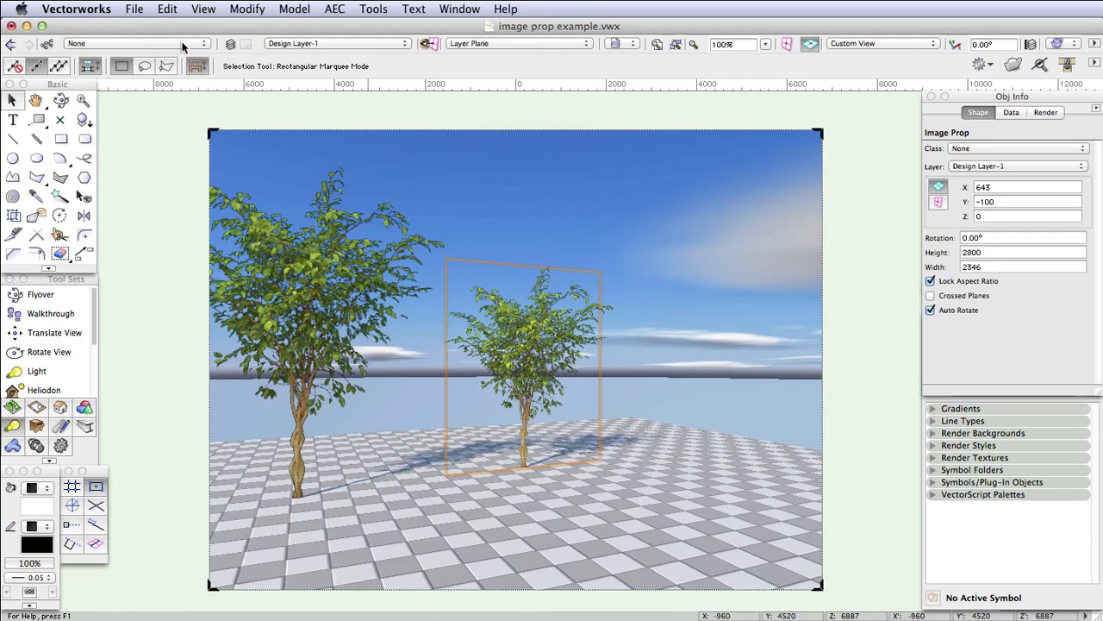
pyautogui.click(170, 9)
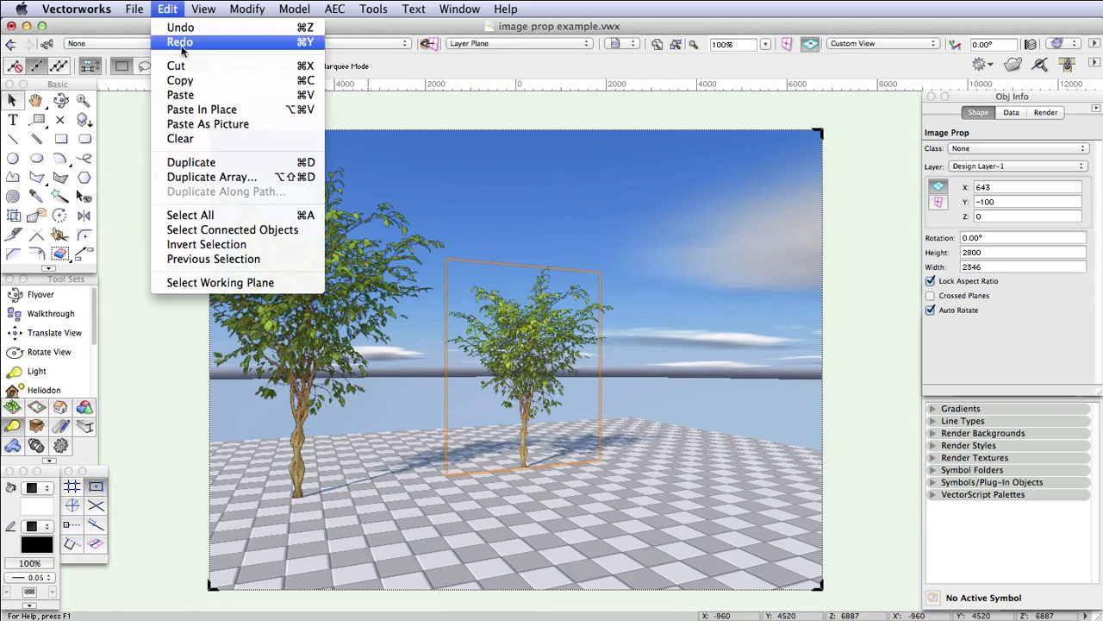
# Step: Copy the tree prop and Paste In Place into building-new-entourage.vwx at X 643, Y -100
pyautogui.click(186, 82)
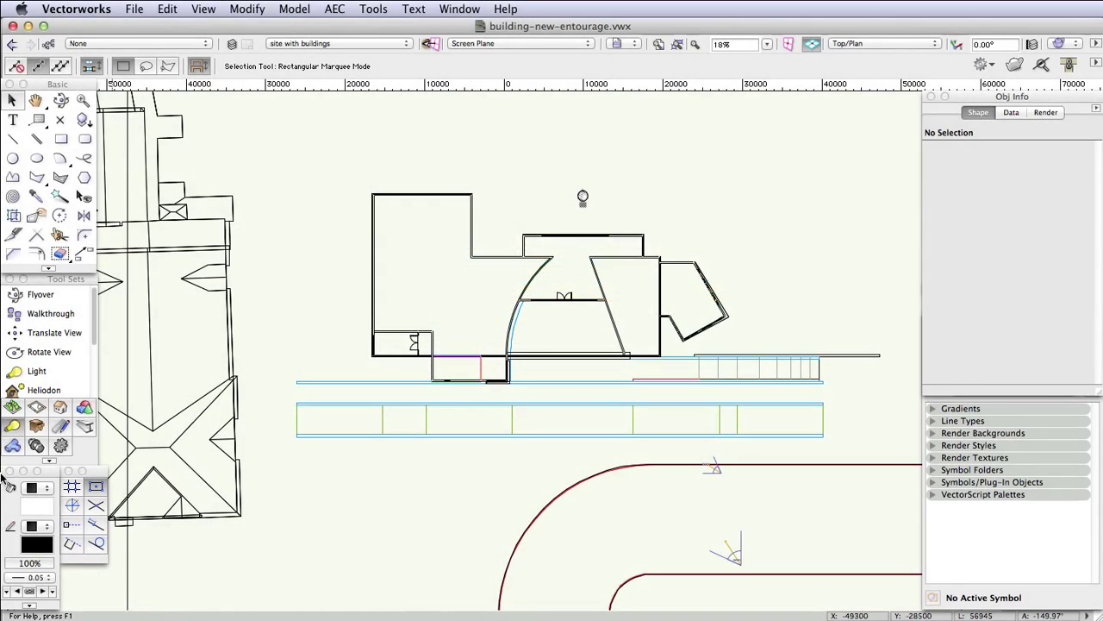
pyautogui.click(175, 9)
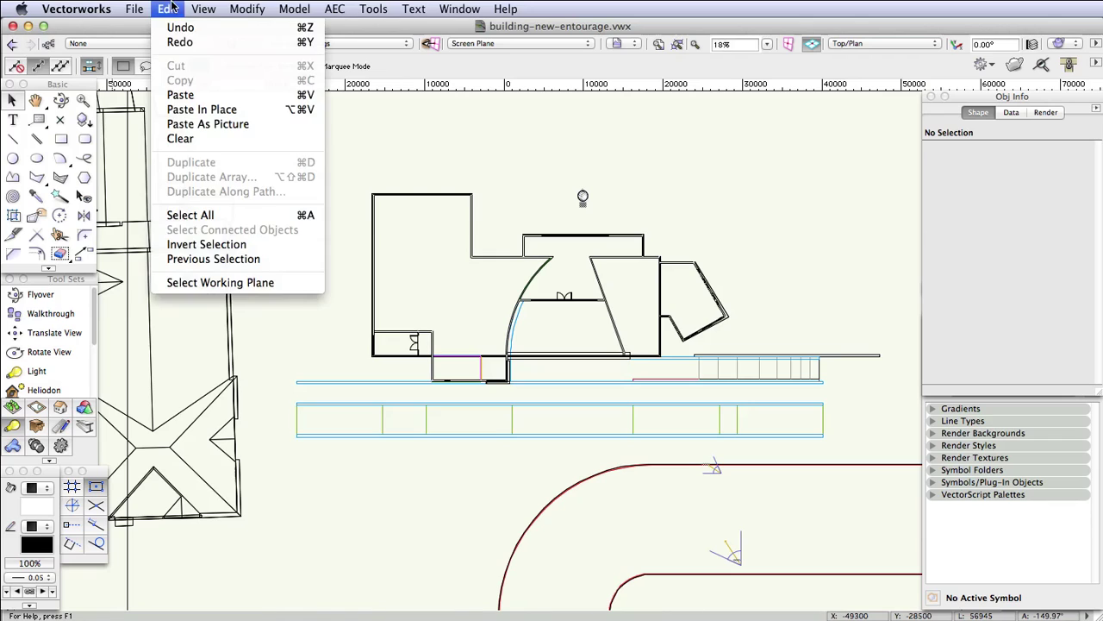
pyautogui.click(186, 110)
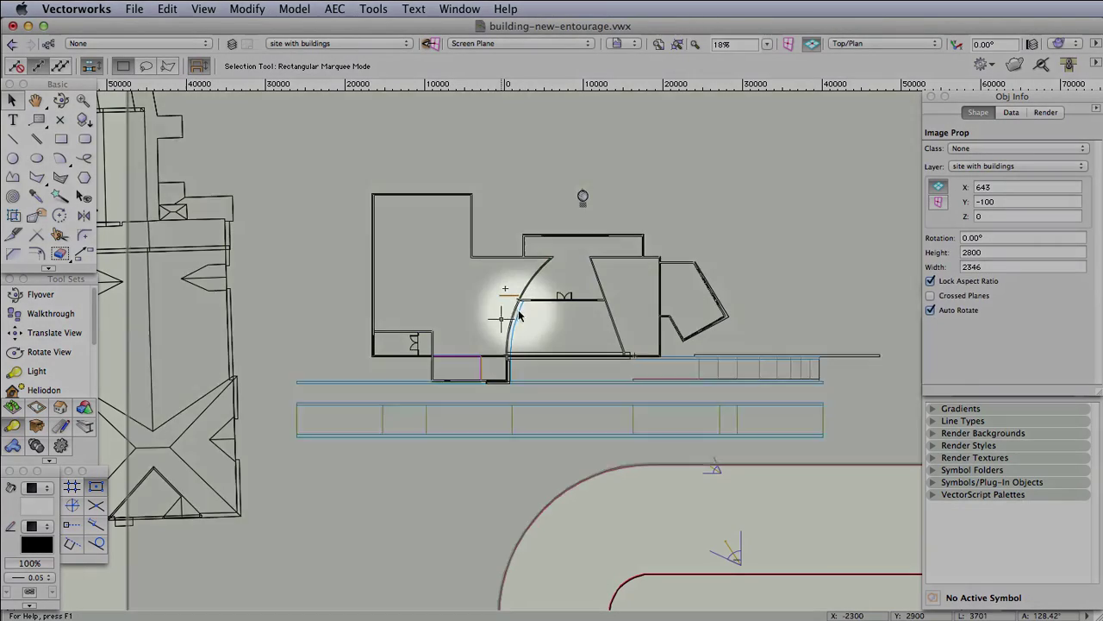
pyautogui.scroll(1, 535, 312)
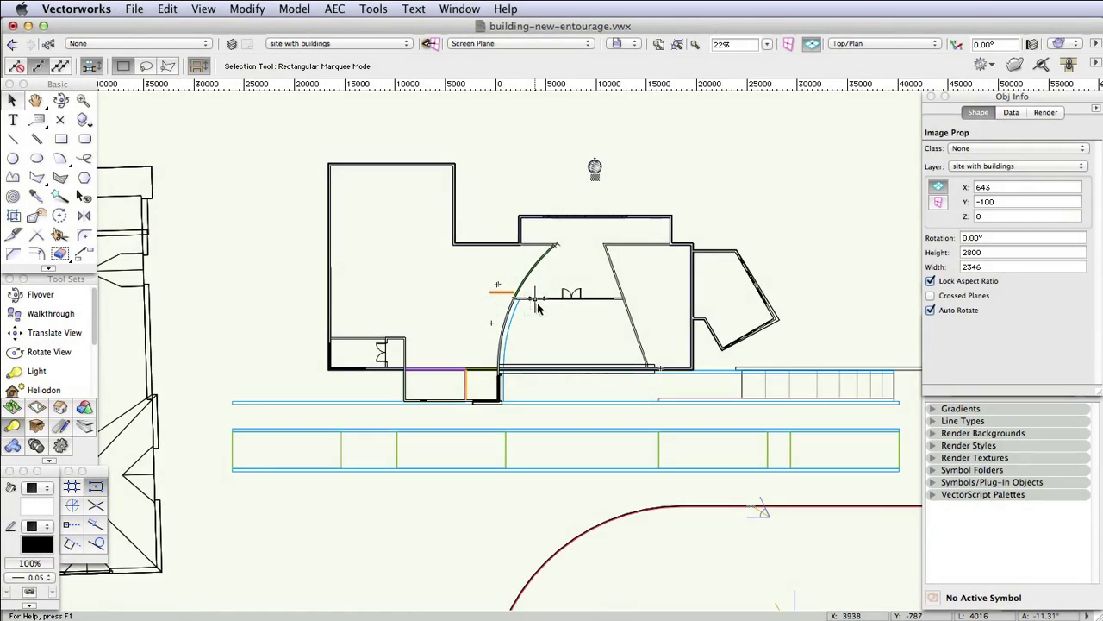
pyautogui.scroll(1, 540, 310)
pyautogui.press('space')
pyautogui.moveTo(568, 323); pyautogui.dragTo(508, 303)
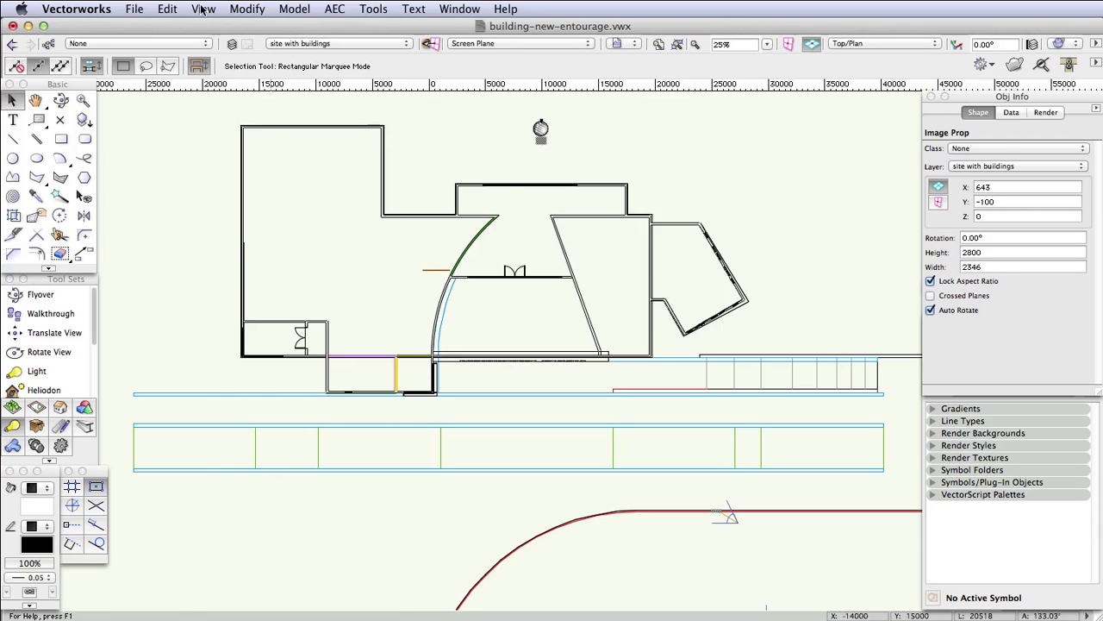
# Step: Set the layer options to Show/Snap Others to reveal the labelled placeholders
pyautogui.click(203, 10)
pyautogui.moveTo(217, 58)
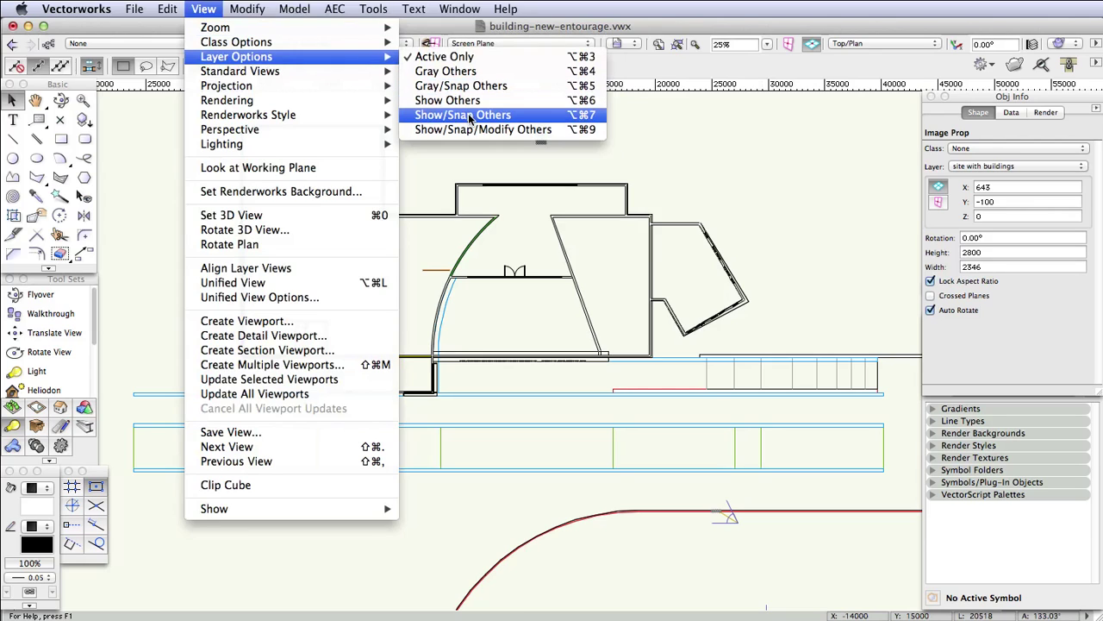
pyautogui.click(523, 115)
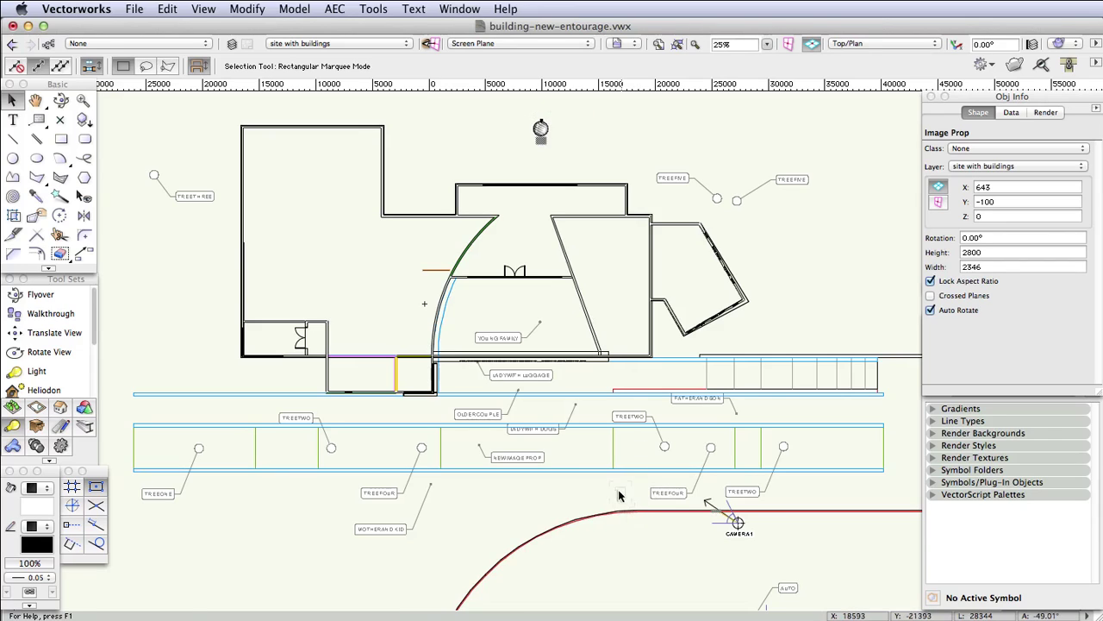
# Step: Move the tree prop onto the NEW IMAGE PROP marker at X 4372, Y -15522
pyautogui.scroll(3, 593, 488)
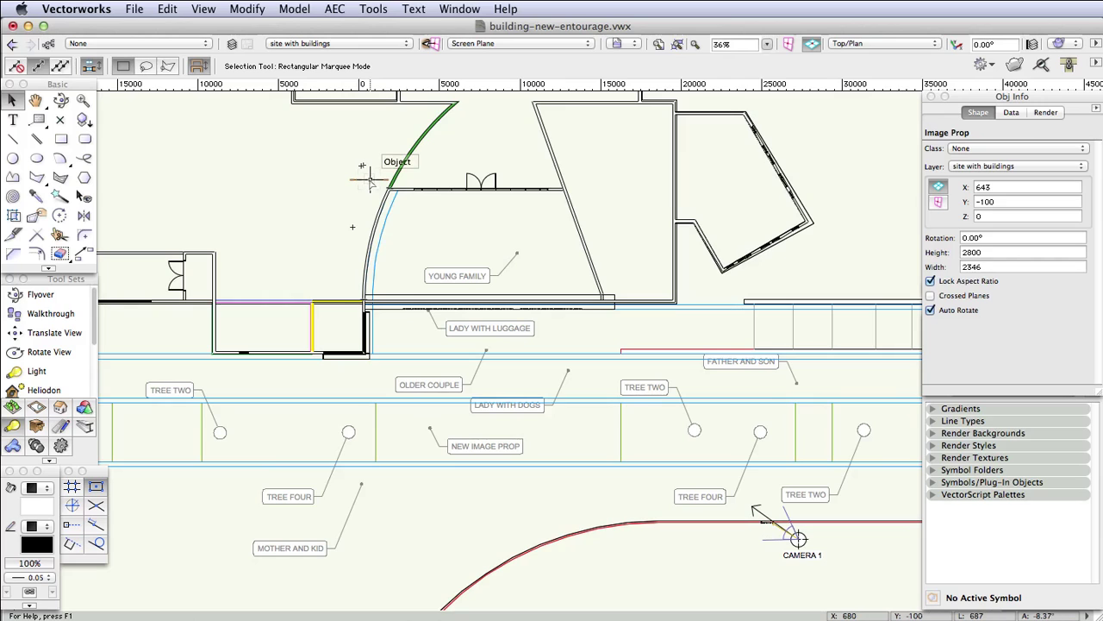
pyautogui.moveTo(369, 179); pyautogui.dragTo(428, 426)
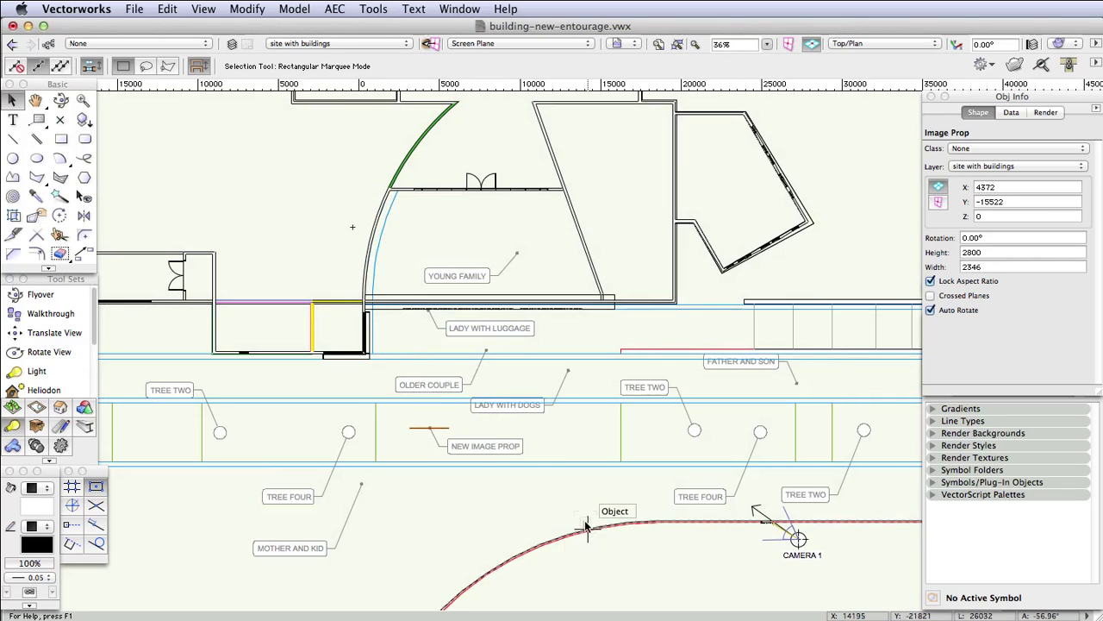
pyautogui.click(948, 546)
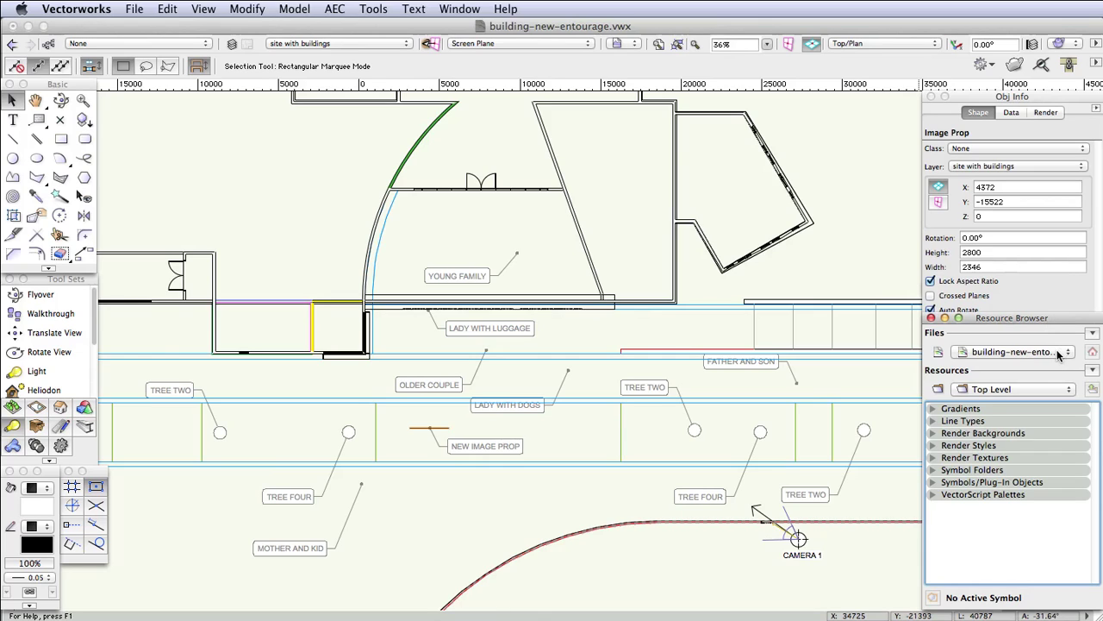
# Step: Browse building-new-entourage's resources and expand its Symbols folder, showing AUTO and father and son
pyautogui.click(1058, 353)
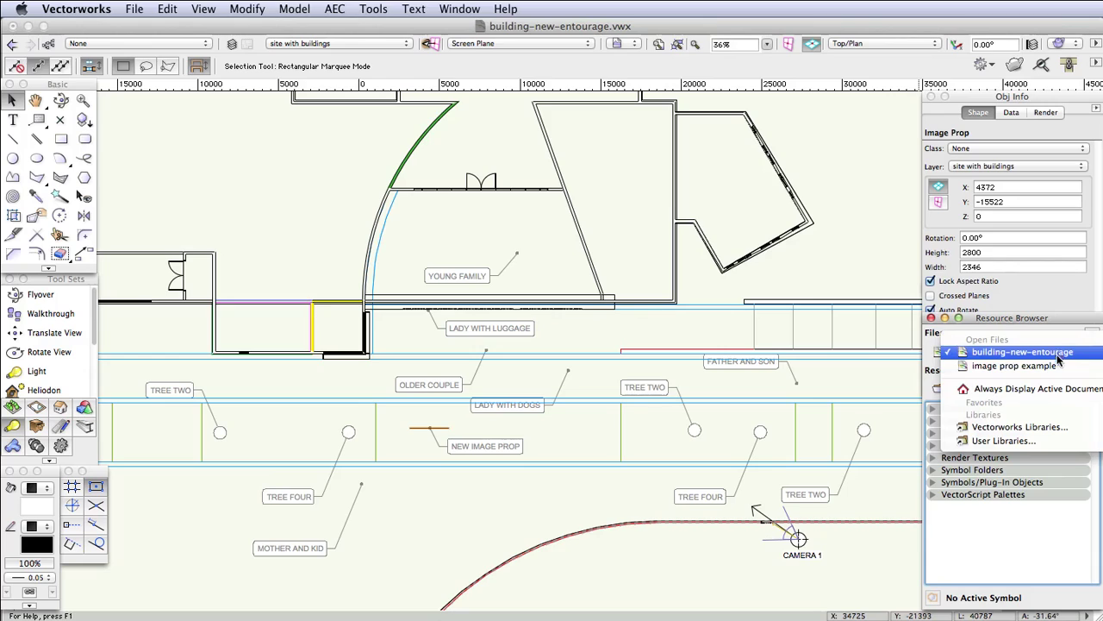
pyautogui.click(1022, 353)
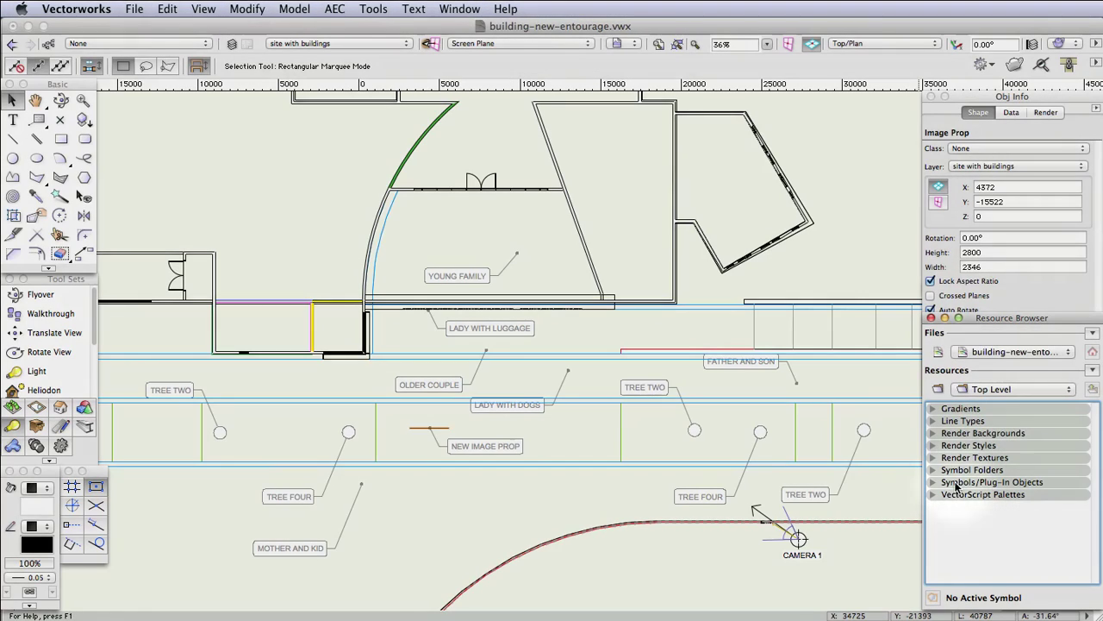
pyautogui.click(955, 486)
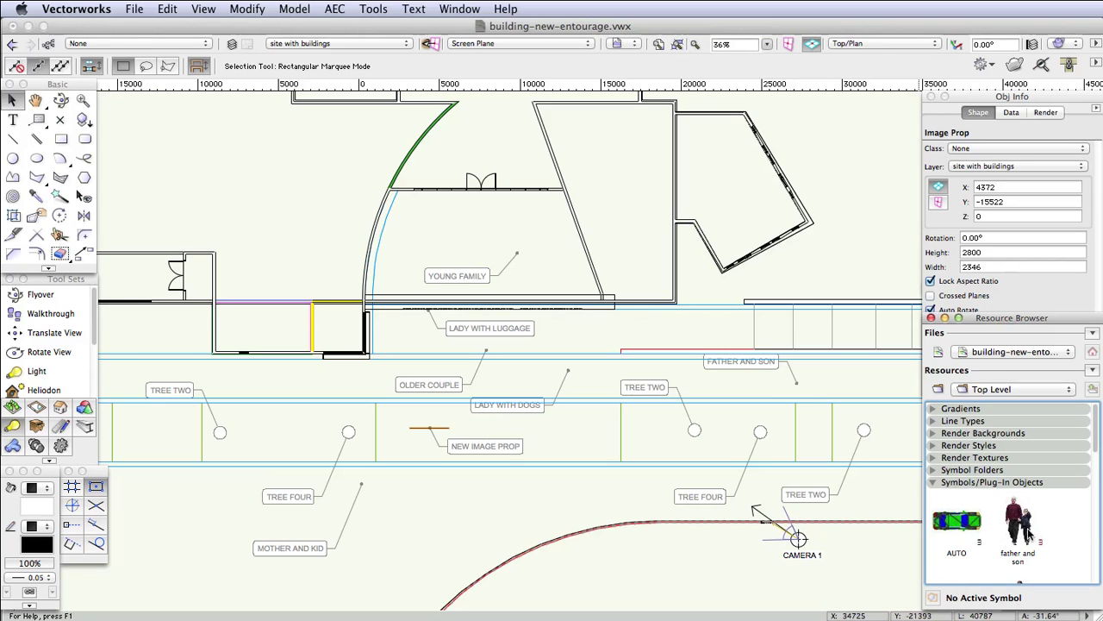
# Step: Drag the father and son symbol into the plan beside the FATHER AND SON label
pyautogui.moveTo(1029, 541); pyautogui.dragTo(797, 380)
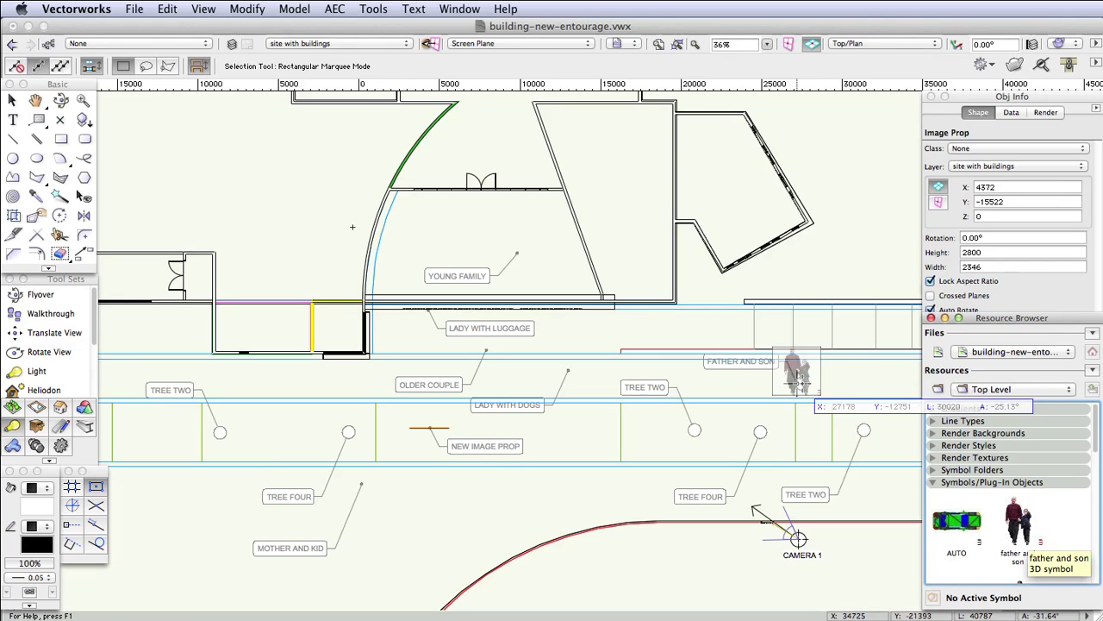
pyautogui.moveTo(799, 377); pyautogui.dragTo(799, 377)
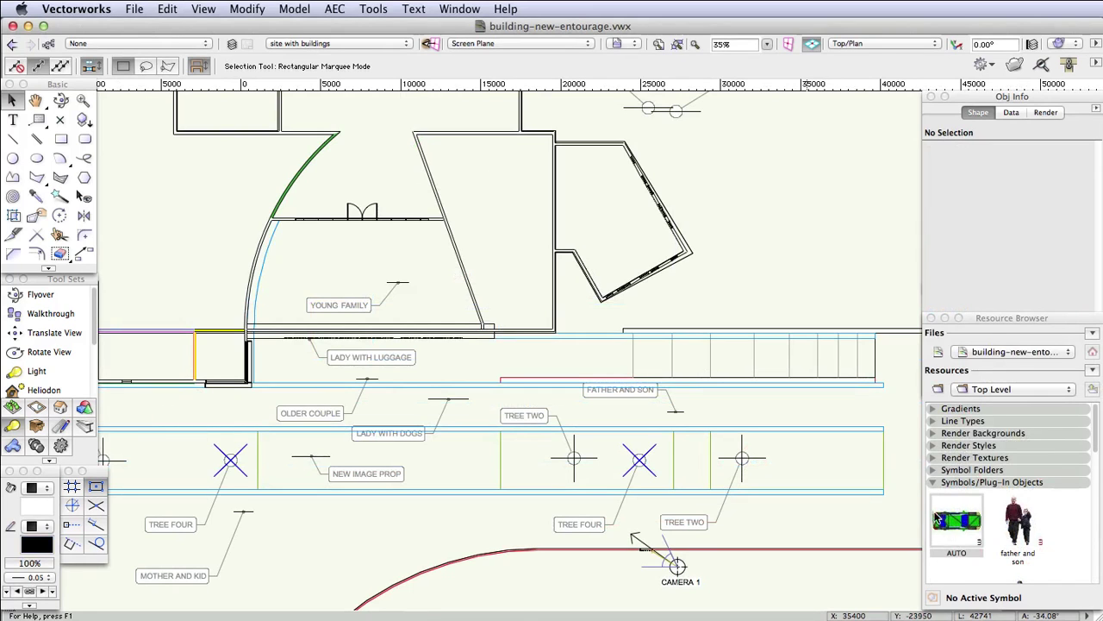
# Step: Place the AUTO car symbol on the AUTO marker near CAMERA 2, at X 27694, Y -31544
pyautogui.moveTo(874, 558); pyautogui.dragTo(788, 363, button='middle')
pyautogui.click(961, 519)
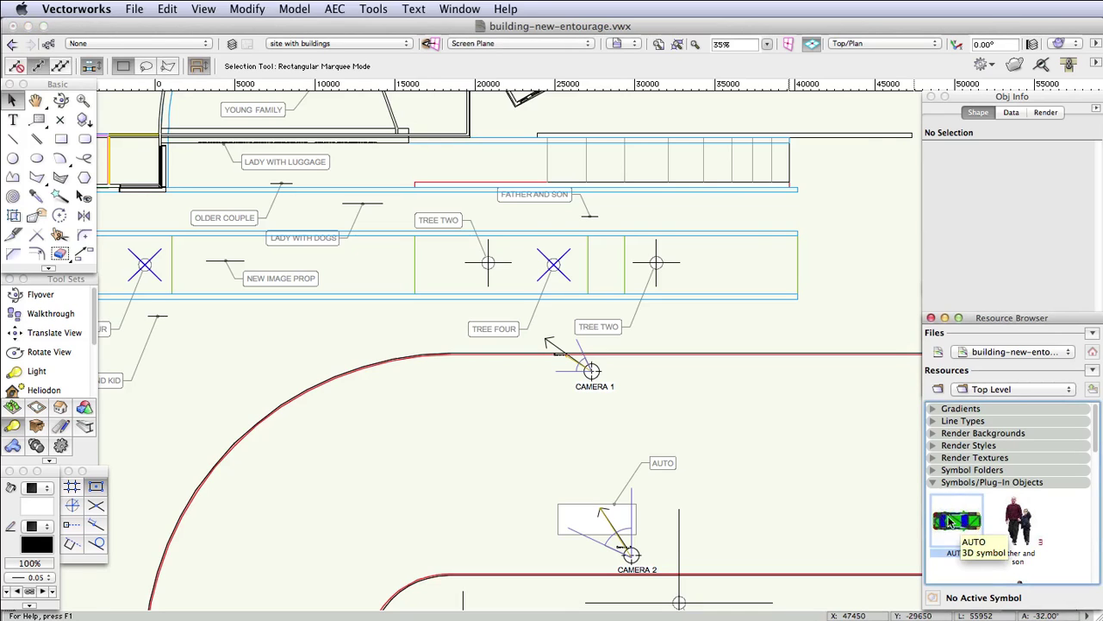
pyautogui.moveTo(961, 517)
pyautogui.mouseDown()
pyautogui.moveTo(646, 450)
pyautogui.moveTo(591, 458)
pyautogui.moveTo(628, 514)
pyautogui.moveTo(597, 515)
pyautogui.mouseUp()
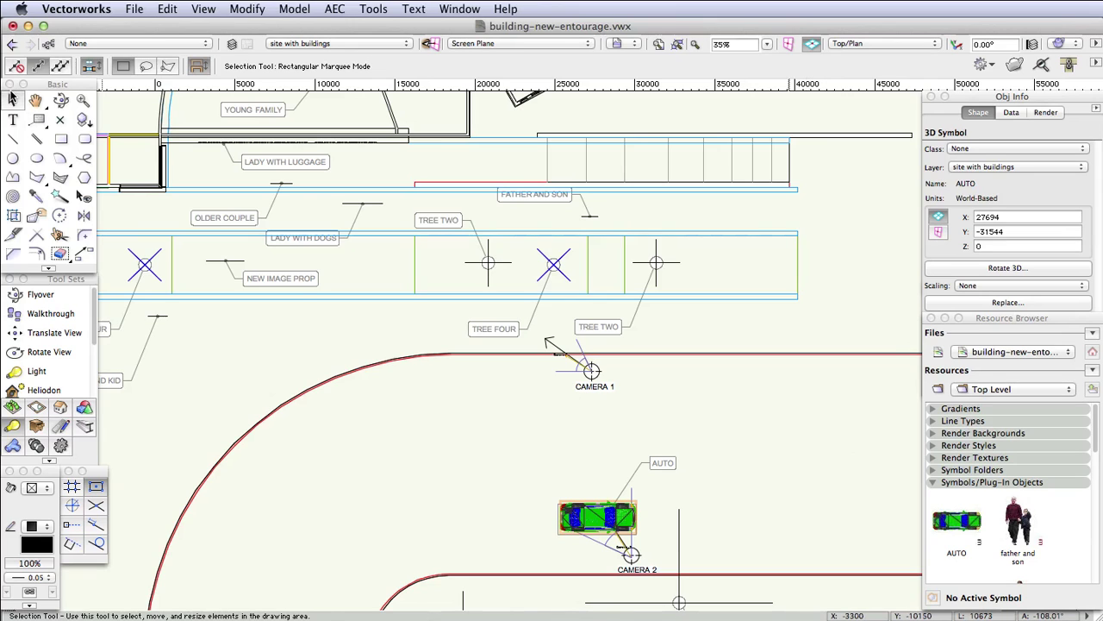
# Step: Show only the active layer and switch to saved perspective view 2
pyautogui.click(212, 9)
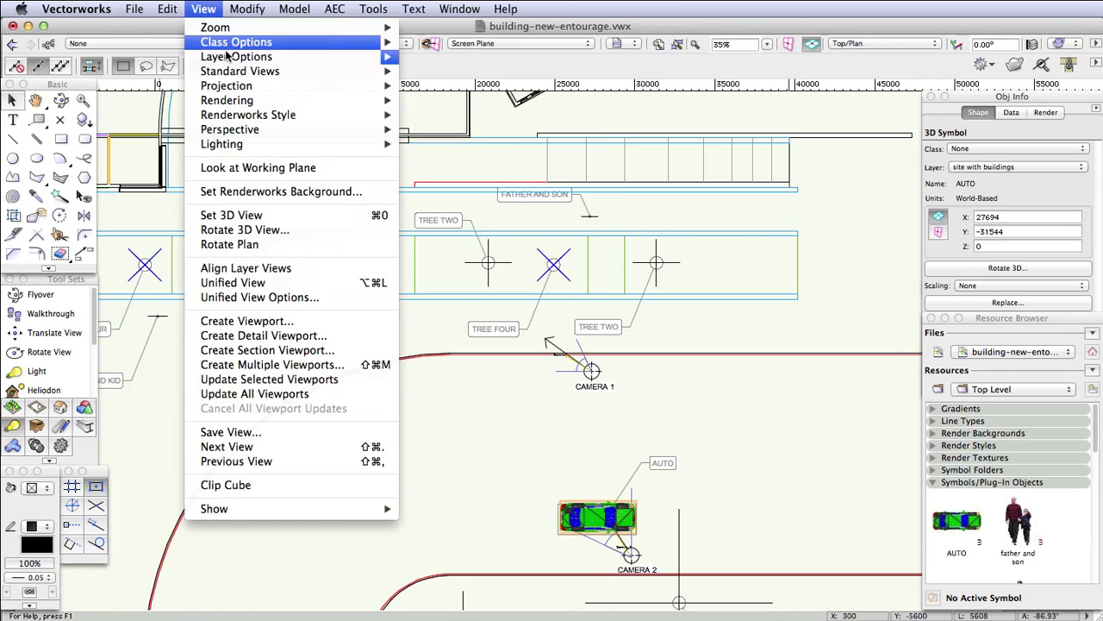
pyautogui.moveTo(231, 57)
pyautogui.click(444, 57)
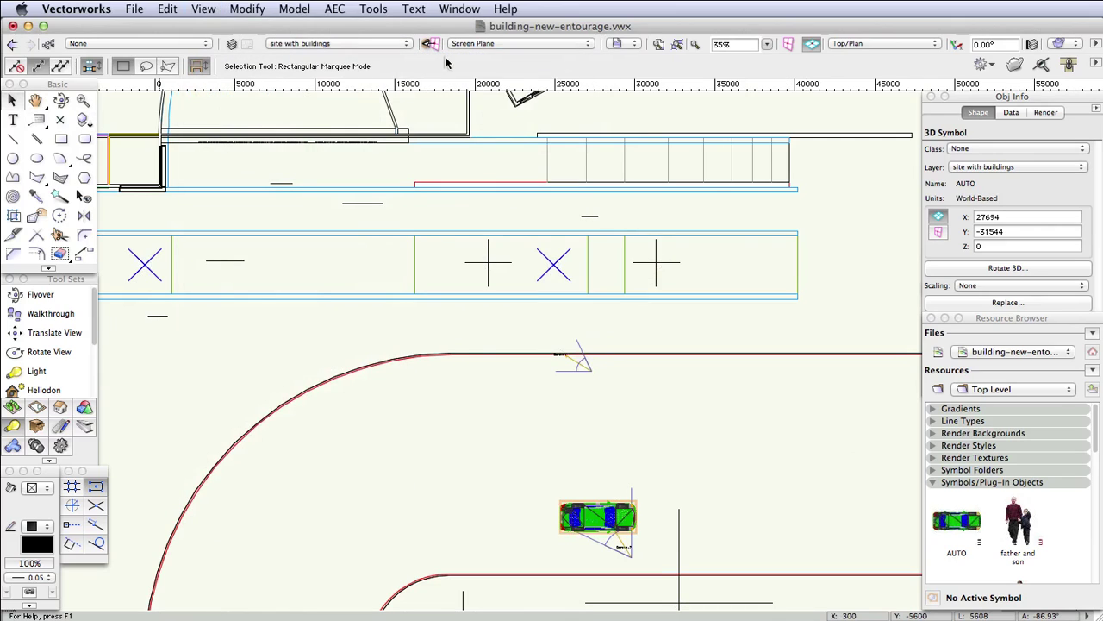
pyautogui.click(617, 44)
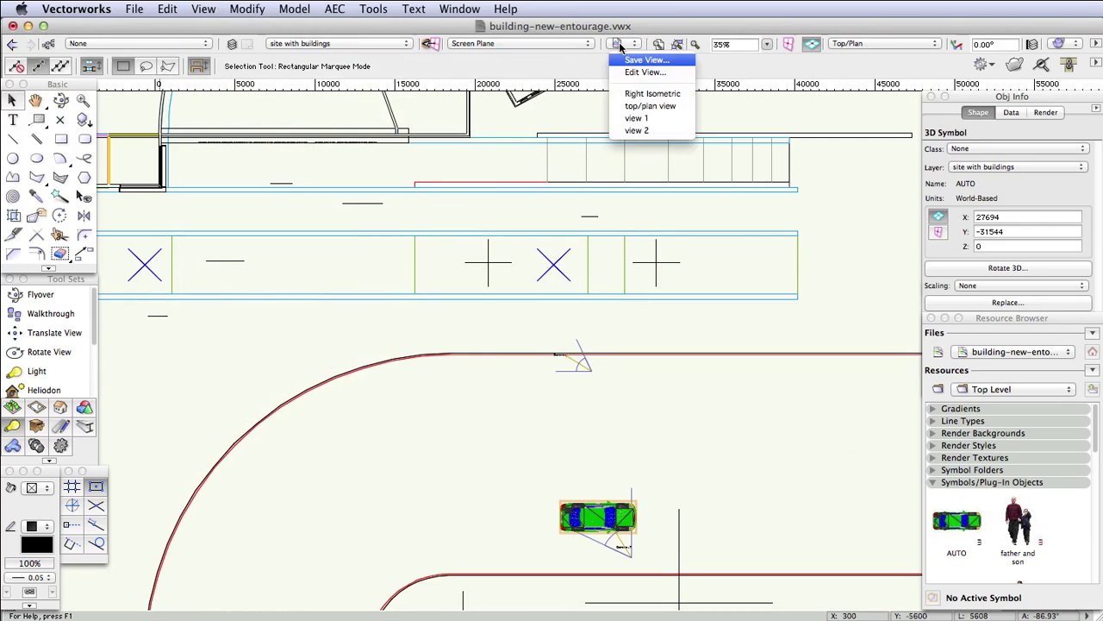
pyautogui.click(641, 131)
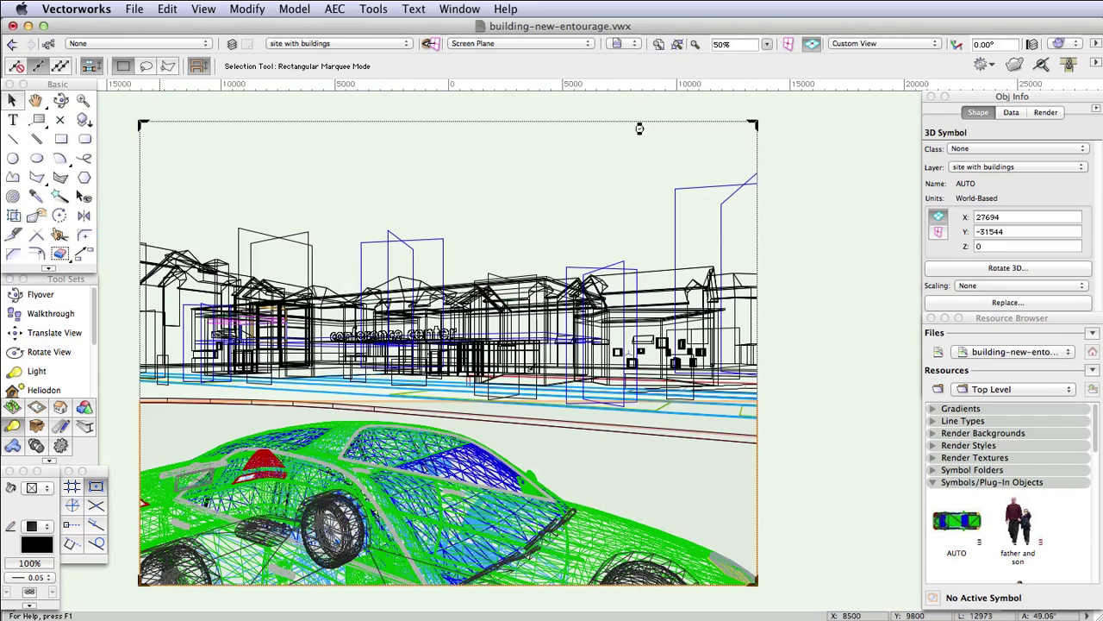
# Step: Render the view in the Realistic Exterior Final Renderworks style
pyautogui.click(204, 9)
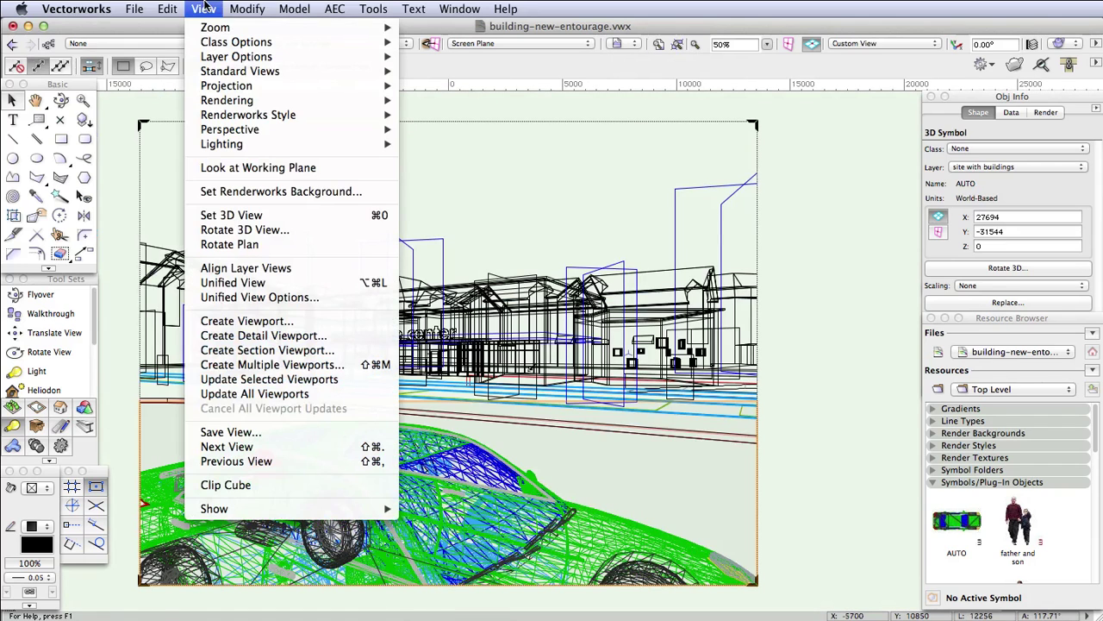
pyautogui.moveTo(247, 115)
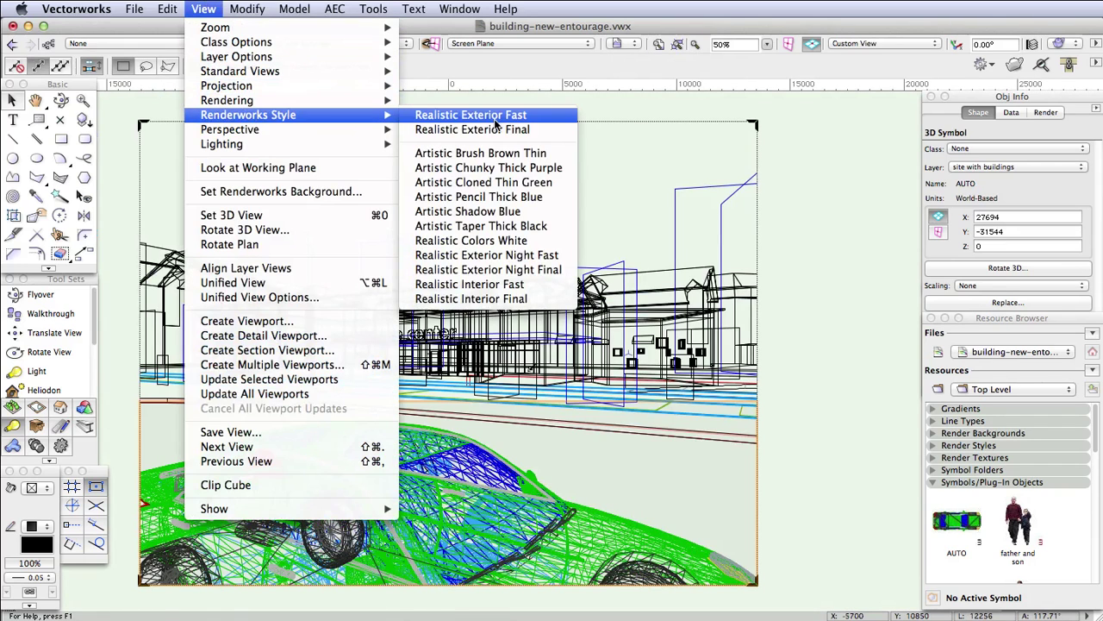
pyautogui.click(482, 130)
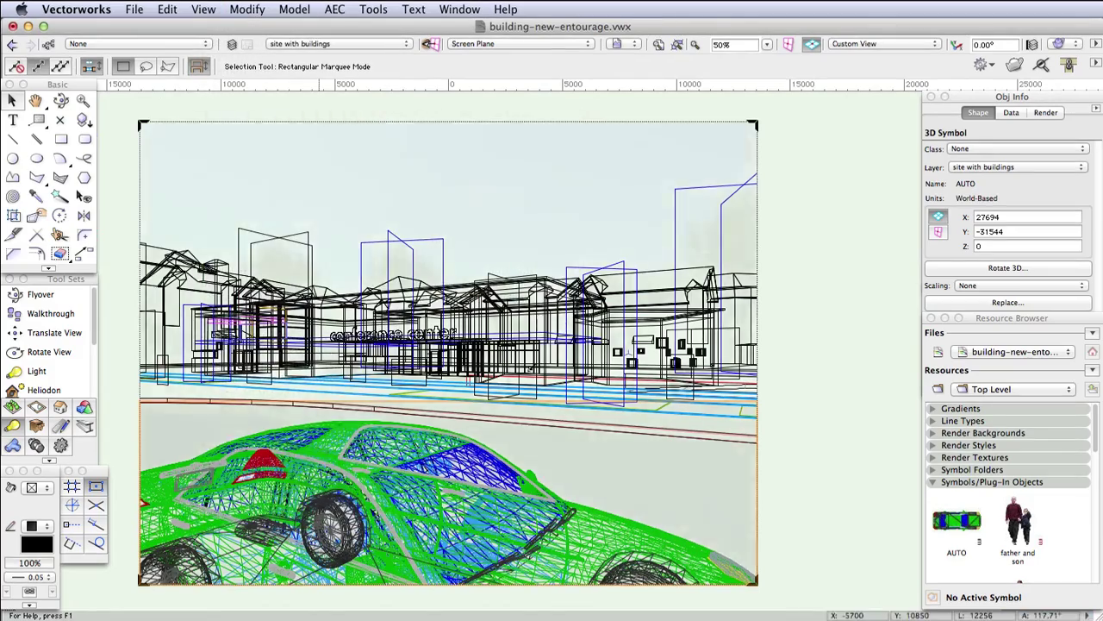